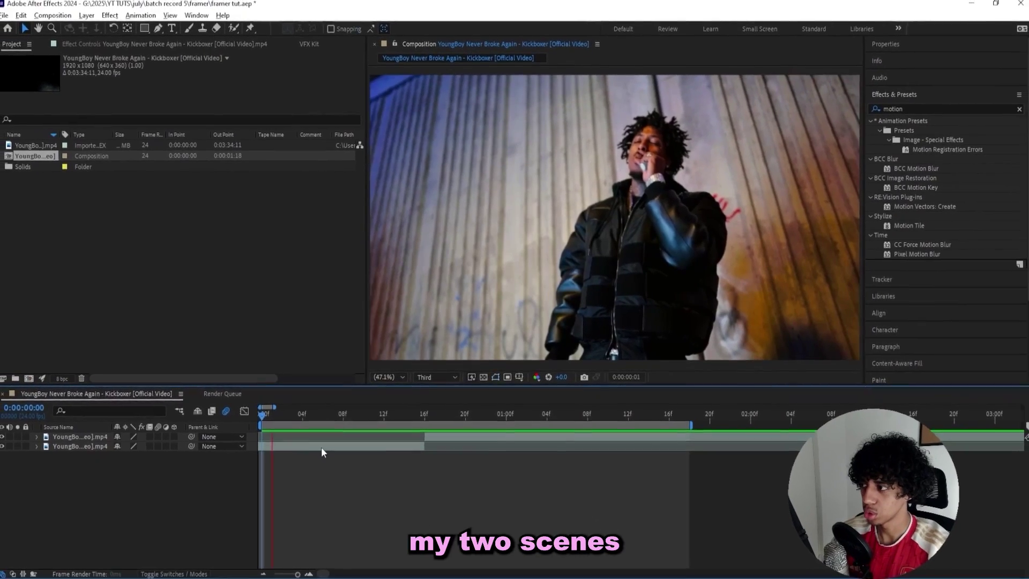
# - Add a new adjustment layer above the two video clips
pyautogui.click(392, 415)
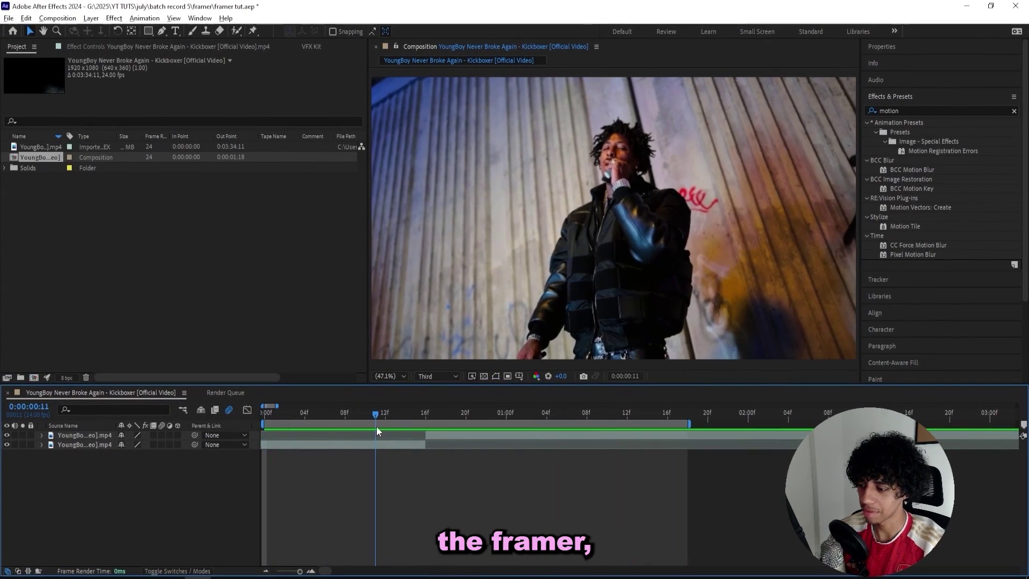
pyautogui.moveTo(377, 427); pyautogui.dragTo(487, 422)
pyautogui.press('Home')
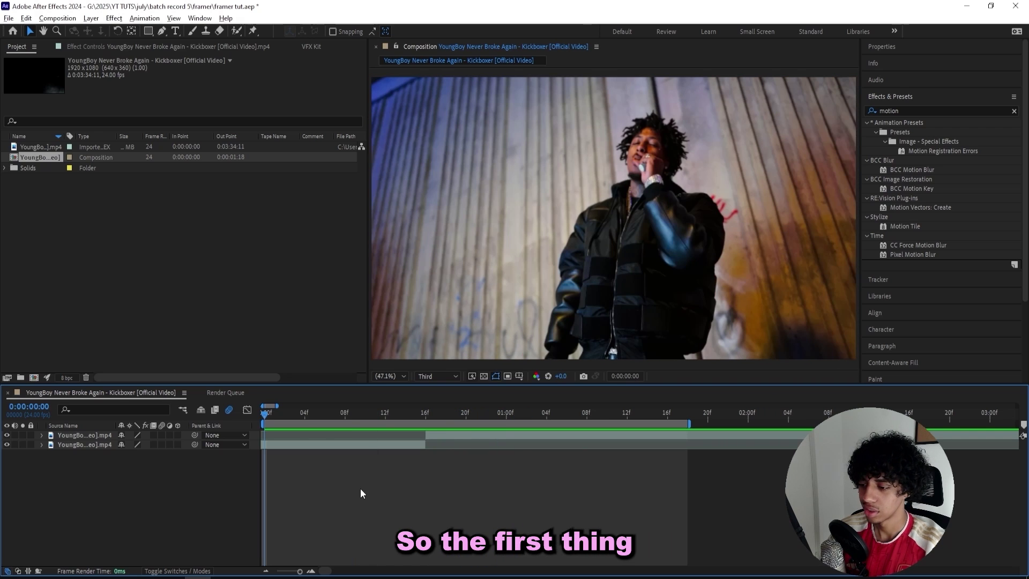
pyautogui.hotkey('ctrl', 'alt', 'y')
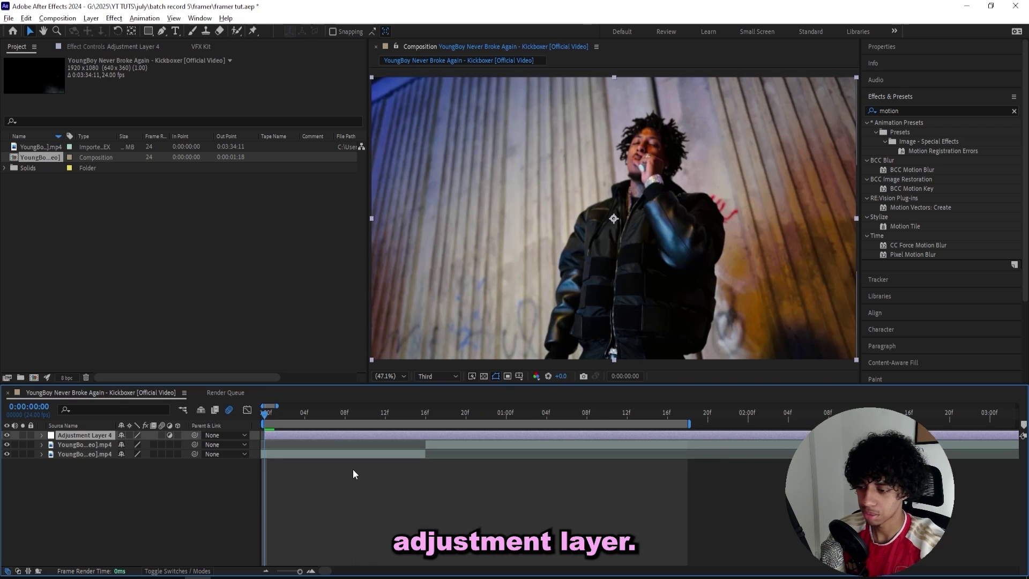
# - Split the adjustment layer at frames 16, 15, 14 and 13, just before the cut between the clips
pyautogui.moveTo(380, 414); pyautogui.dragTo(426, 423)
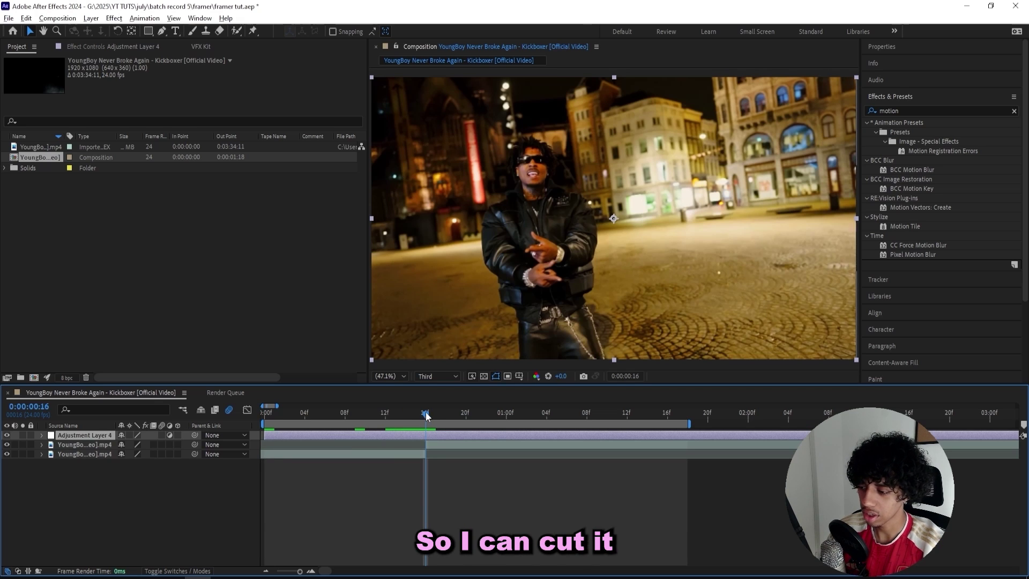
pyautogui.hotkey('ctrl', 'shift', 'd')
pyautogui.moveTo(426, 414); pyautogui.dragTo(406, 415)
pyautogui.click(421, 453)
pyautogui.click(421, 445)
pyautogui.hotkey('ctrl', 'shift', 'd')
pyautogui.click(411, 454)
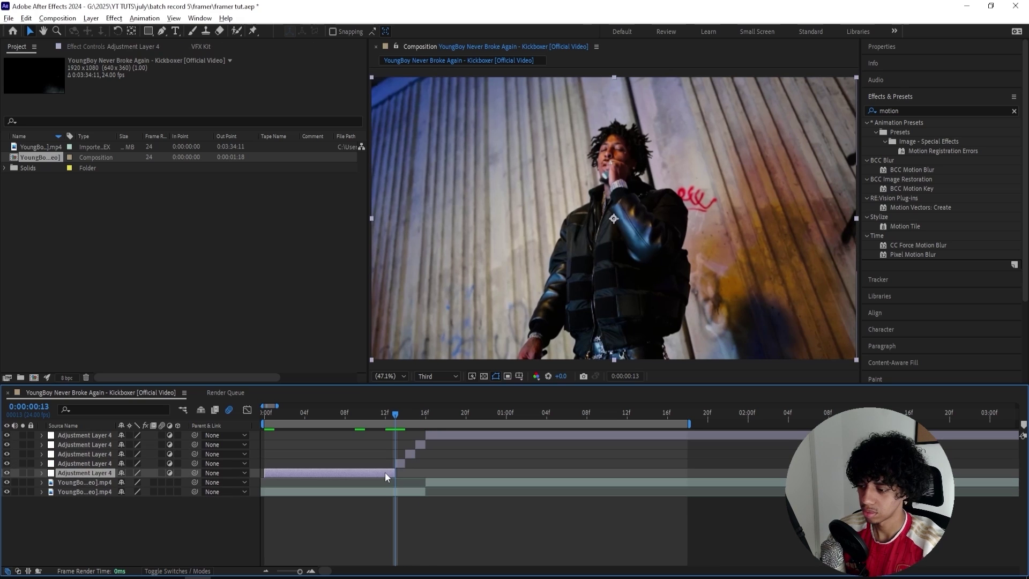
# - Delete the long adjustment layer pieces before frame 13 and after frame 16, keeping the three one-frame pieces
pyautogui.press('Delete')
pyautogui.click(435, 434)
pyautogui.press('Delete')
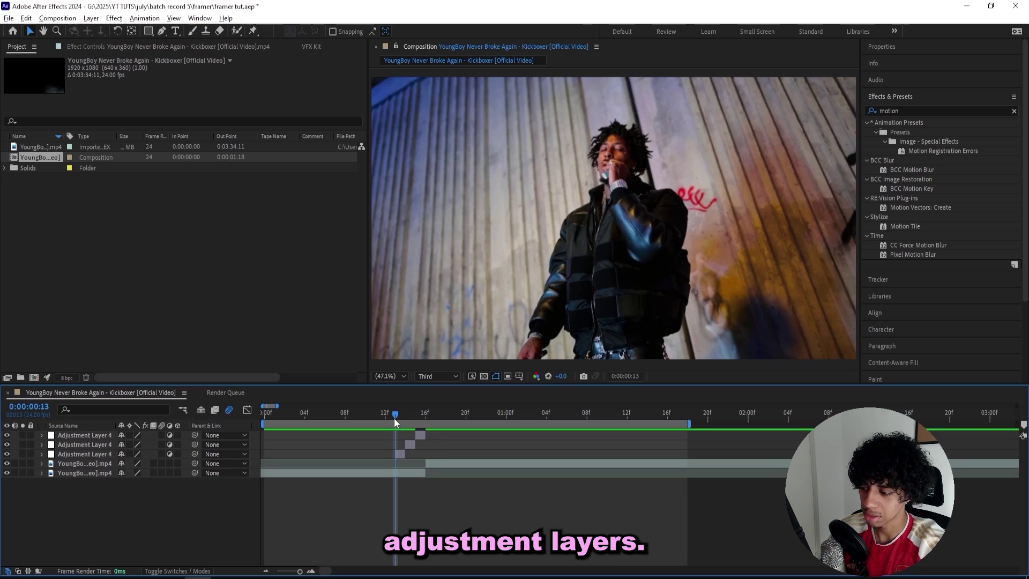
pyautogui.moveTo(394, 418)
pyautogui.mouseDown()
pyautogui.moveTo(419, 422)
pyautogui.moveTo(376, 420)
pyautogui.moveTo(394, 435)
pyautogui.moveTo(379, 418)
pyautogui.moveTo(395, 417)
pyautogui.mouseUp()
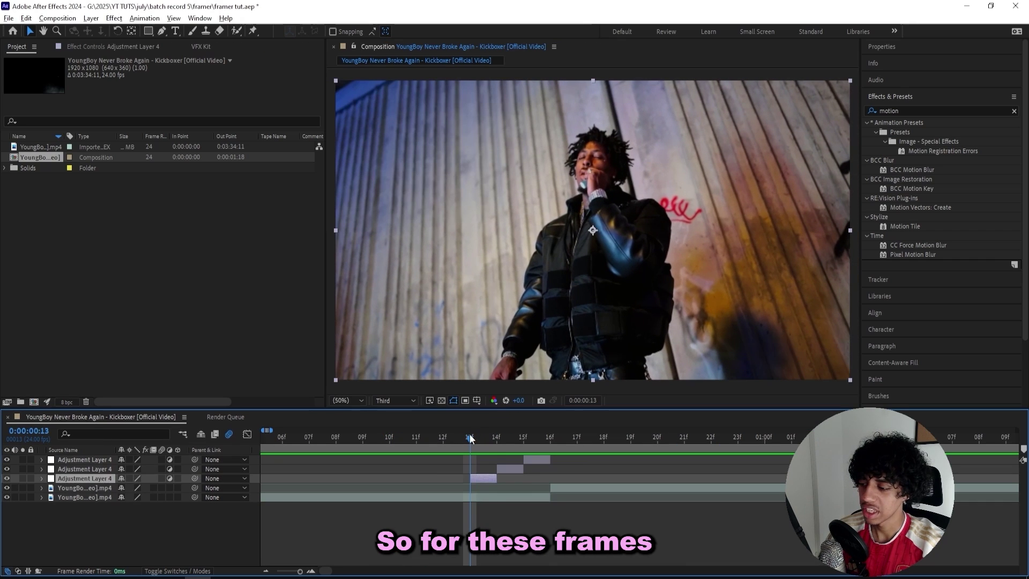
pyautogui.moveTo(470, 439); pyautogui.dragTo(496, 441)
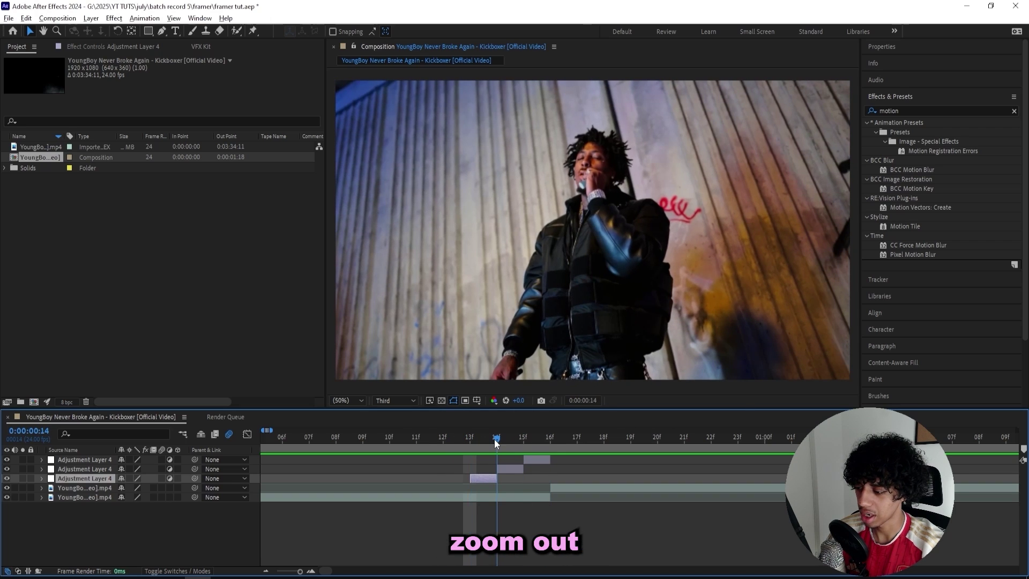
pyautogui.click(506, 467)
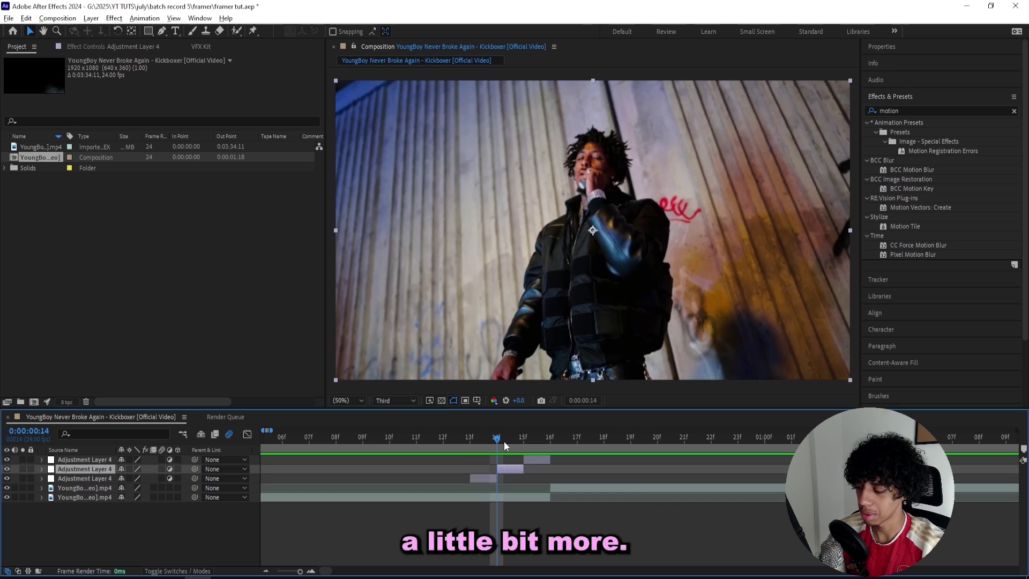
pyautogui.click(536, 460)
pyautogui.click(523, 441)
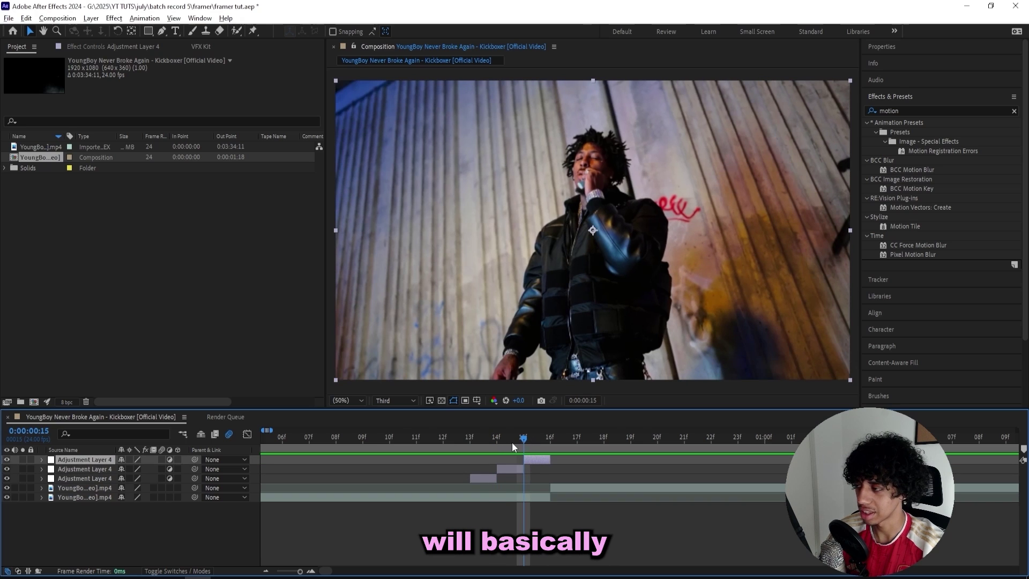
# - Apply Wave Warp to the one-frame adjustment layer at frame 13 and set its wave type to Smooth Noise
pyautogui.click(470, 441)
pyautogui.click(474, 477)
pyautogui.hotkey('ctrl', 'space')
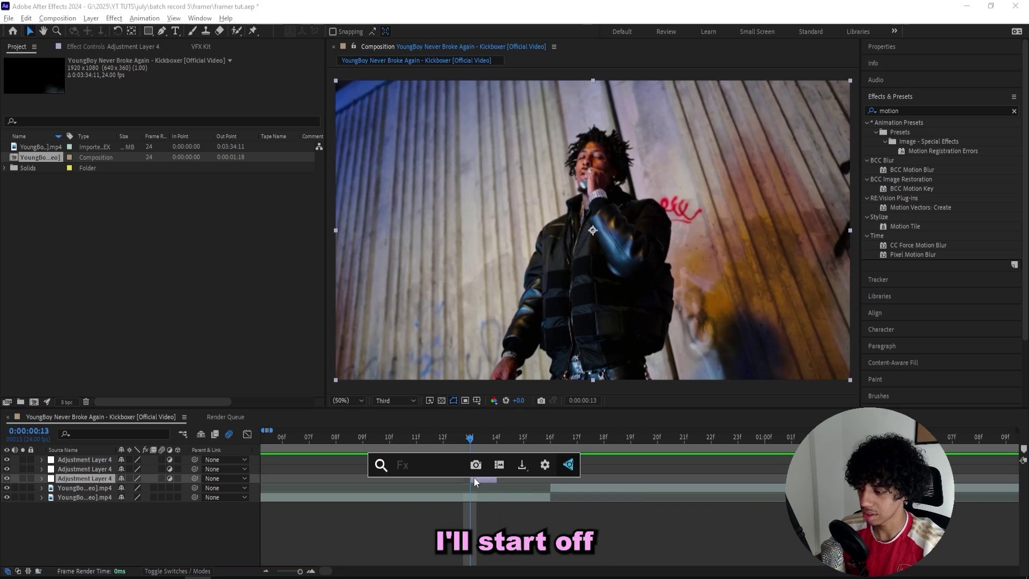
pyautogui.write('wave war')
pyautogui.press('Return')
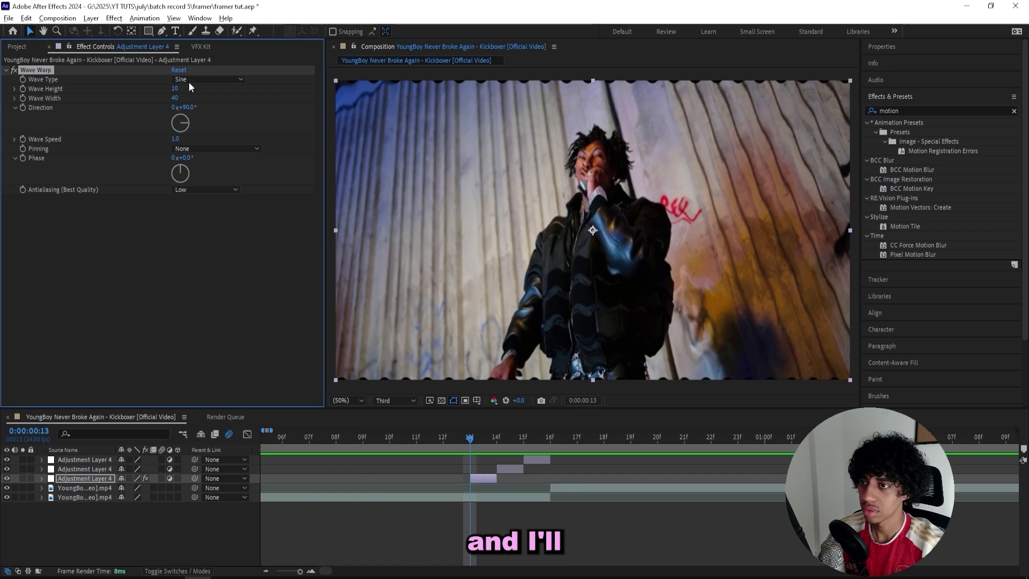
pyautogui.click(204, 79)
pyautogui.click(208, 188)
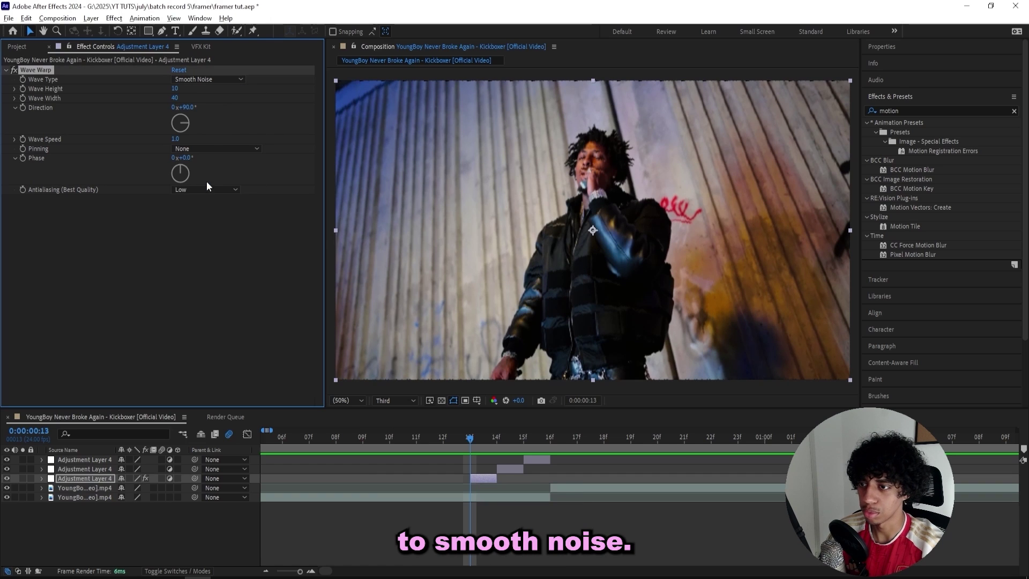
# - Set the Wave Warp's wave height to 87, wave width to 150 and direction to 0°
pyautogui.moveTo(175, 88); pyautogui.dragTo(246, 88)
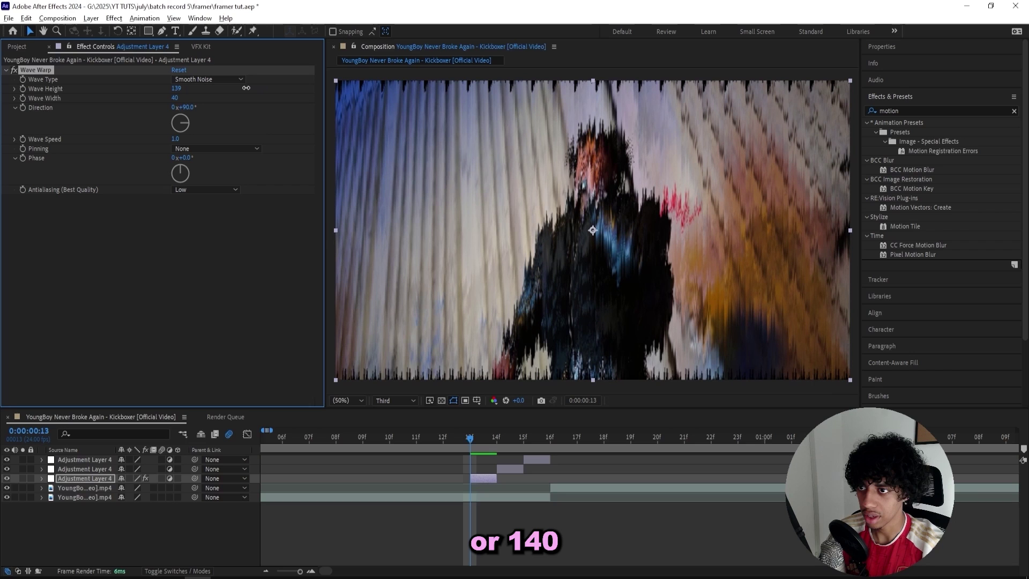
pyautogui.click(177, 88)
pyautogui.write('140')
pyautogui.click(227, 92)
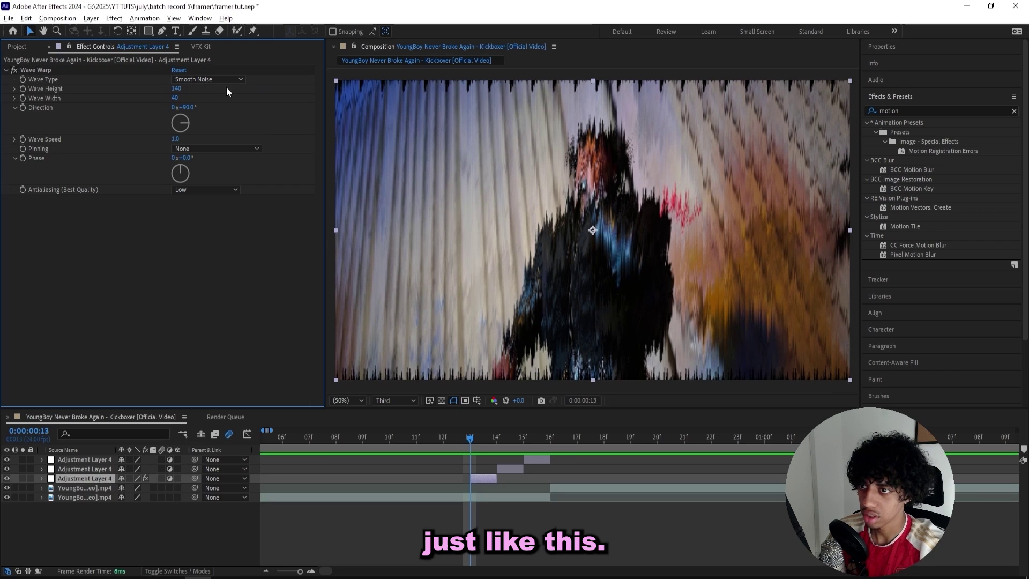
pyautogui.moveTo(176, 99); pyautogui.dragTo(476, 86)
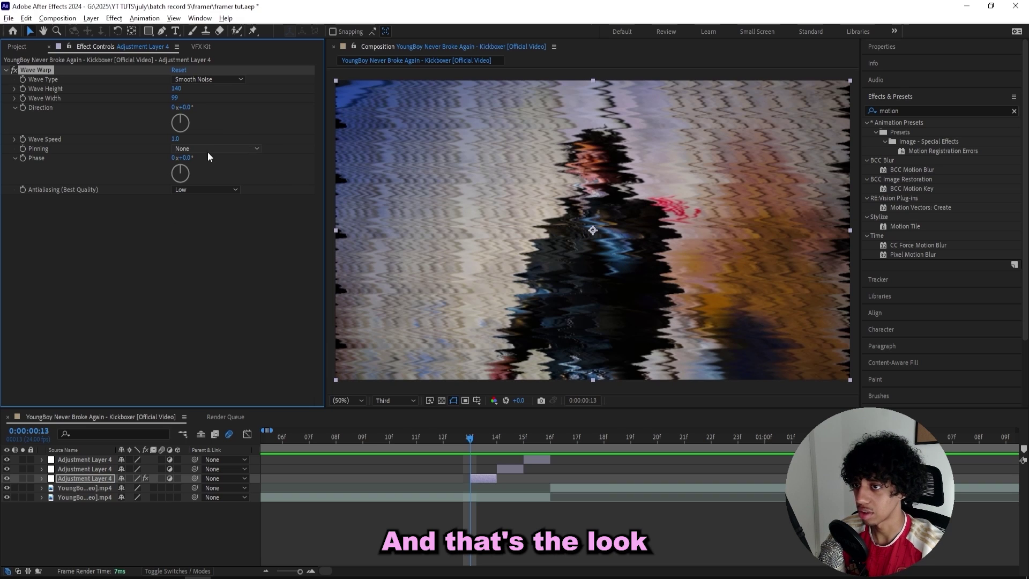
pyautogui.moveTo(176, 88); pyautogui.dragTo(212, 89)
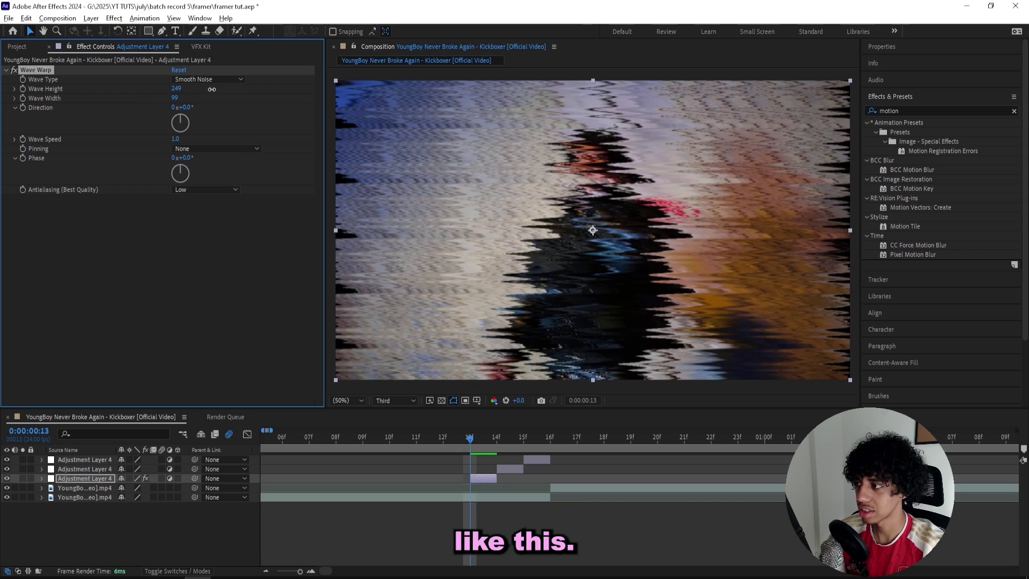
pyautogui.moveTo(175, 98); pyautogui.dragTo(433, 82)
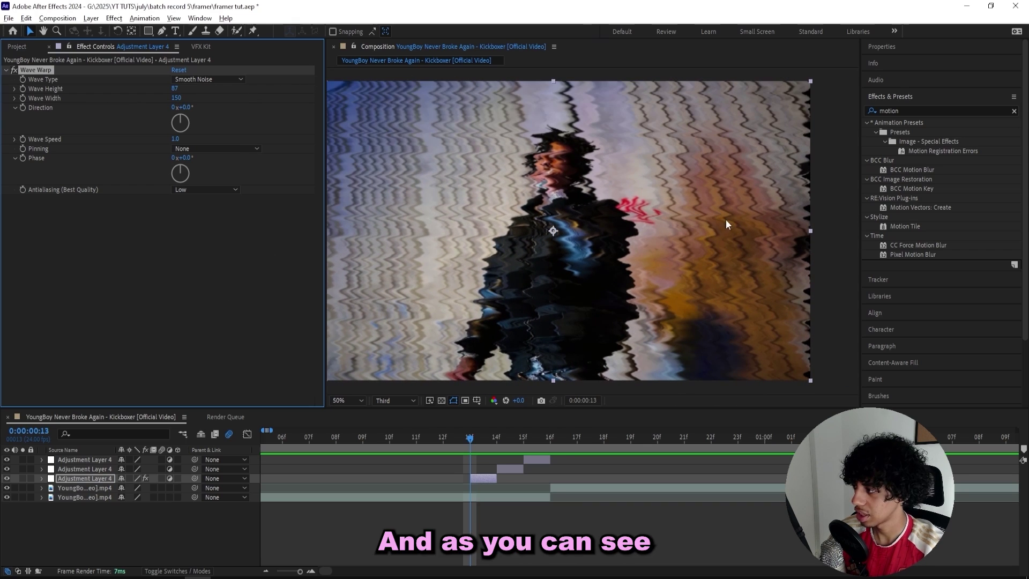
# - Add Motion Tile above Wave Warp on the same adjustment layer, with output width 180 and mirrored edges
pyautogui.moveTo(668, 225); pyautogui.dragTo(746, 211)
pyautogui.hotkey('ctrl', 'space')
pyautogui.write('moti')
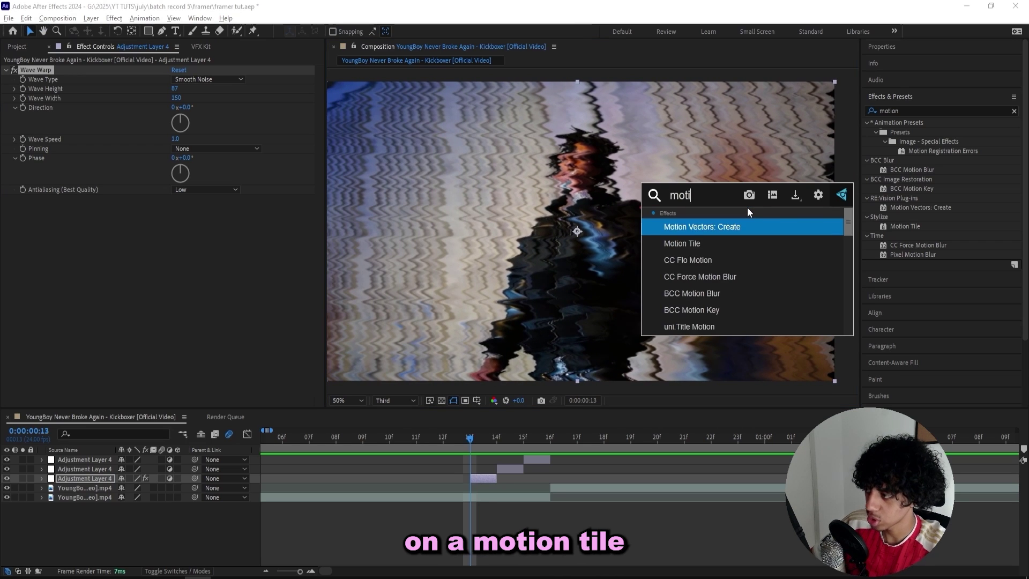
pyautogui.press('Down')
pyautogui.press('Return')
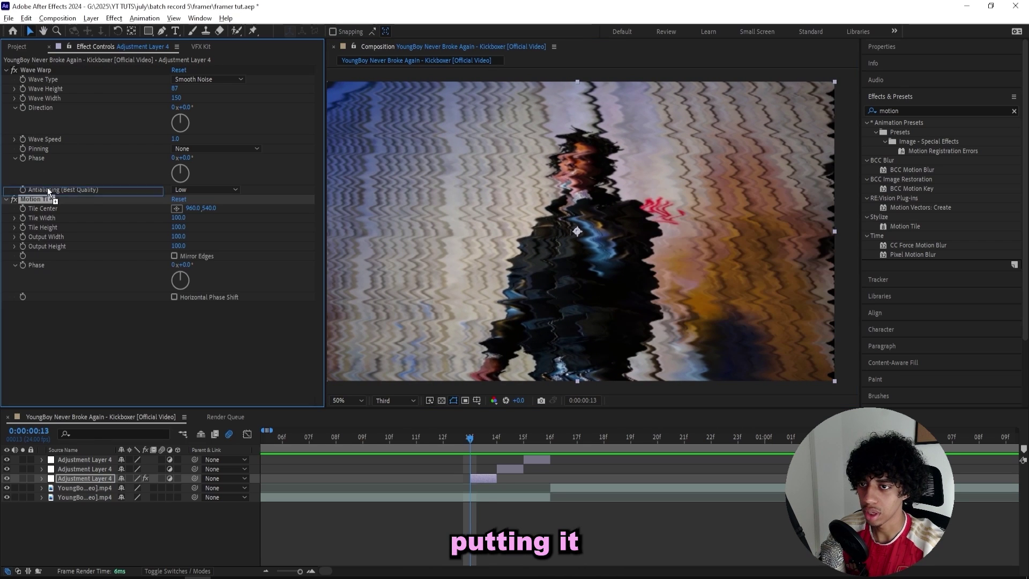
pyautogui.moveTo(72, 74); pyautogui.dragTo(74, 75)
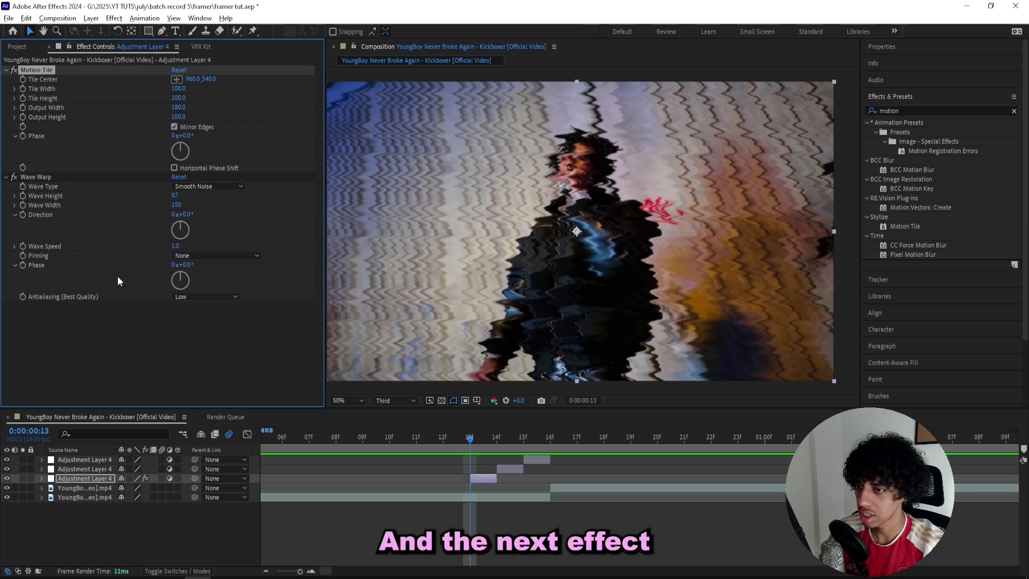
# - Apply Levels to the frame 13 adjustment layer with input black 58 and input white 207
pyautogui.hotkey('ctrl', 'space')
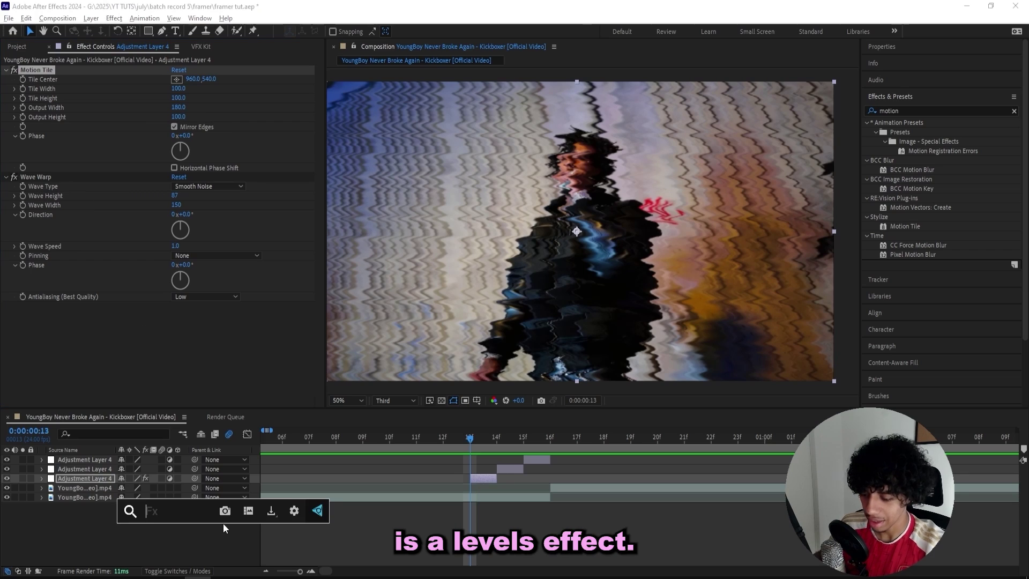
pyautogui.write('lev')
pyautogui.press('Return')
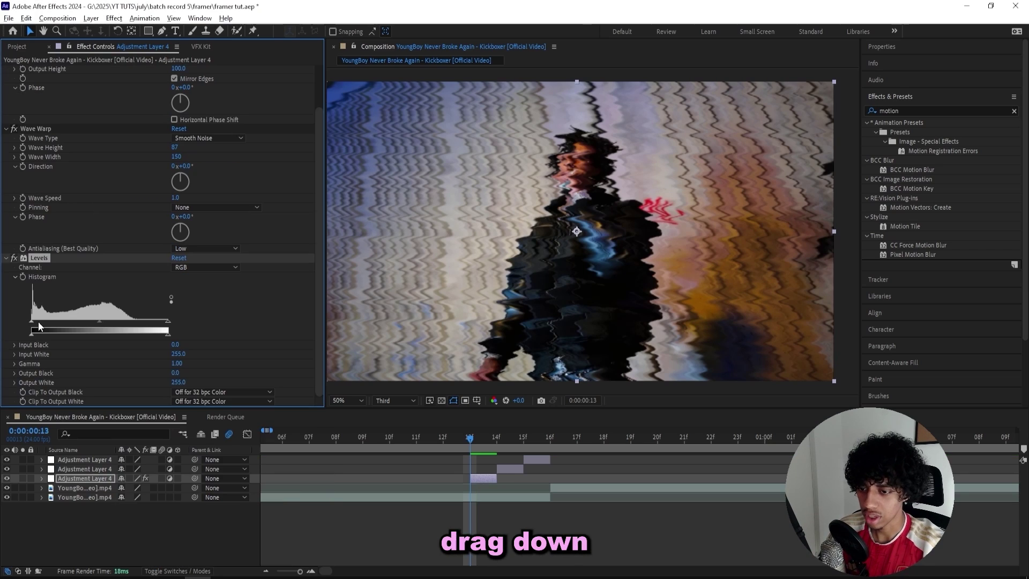
pyautogui.moveTo(32, 322); pyautogui.dragTo(47, 323)
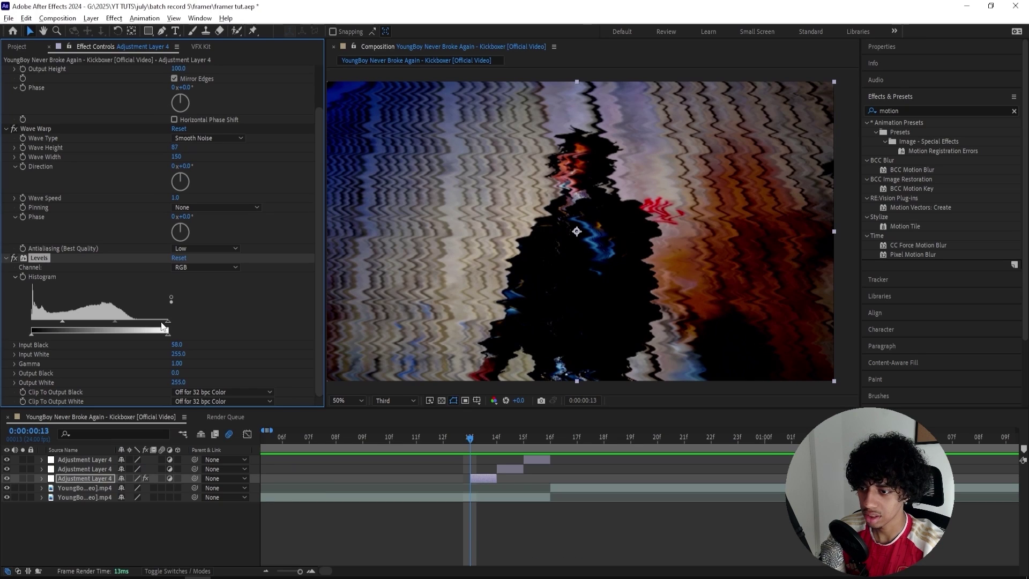
pyautogui.moveTo(167, 321); pyautogui.dragTo(142, 321)
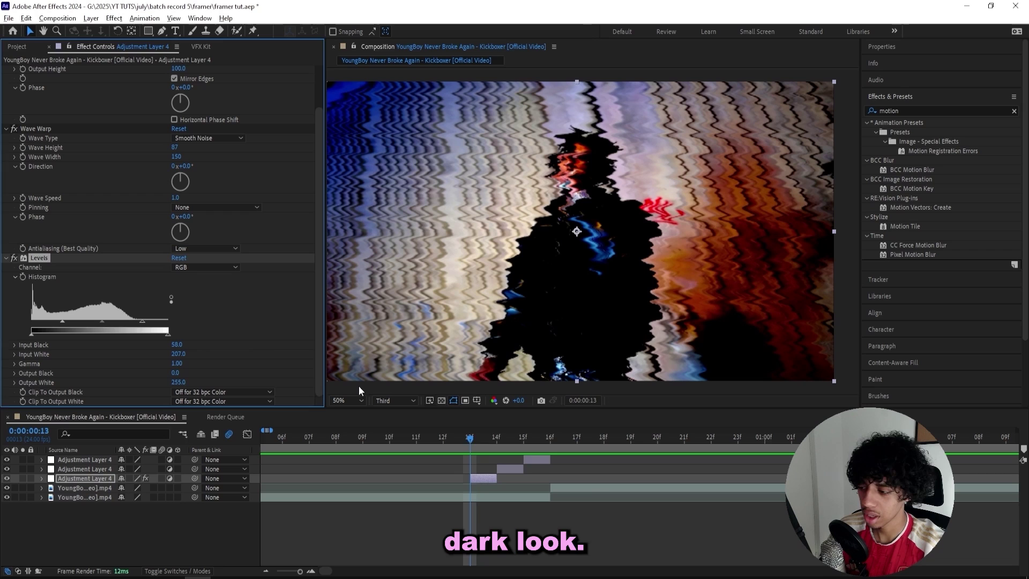
# - Apply the Warp effect to the frame 13 adjustment layer with the FishEye style and a bend of -53
pyautogui.click(471, 438)
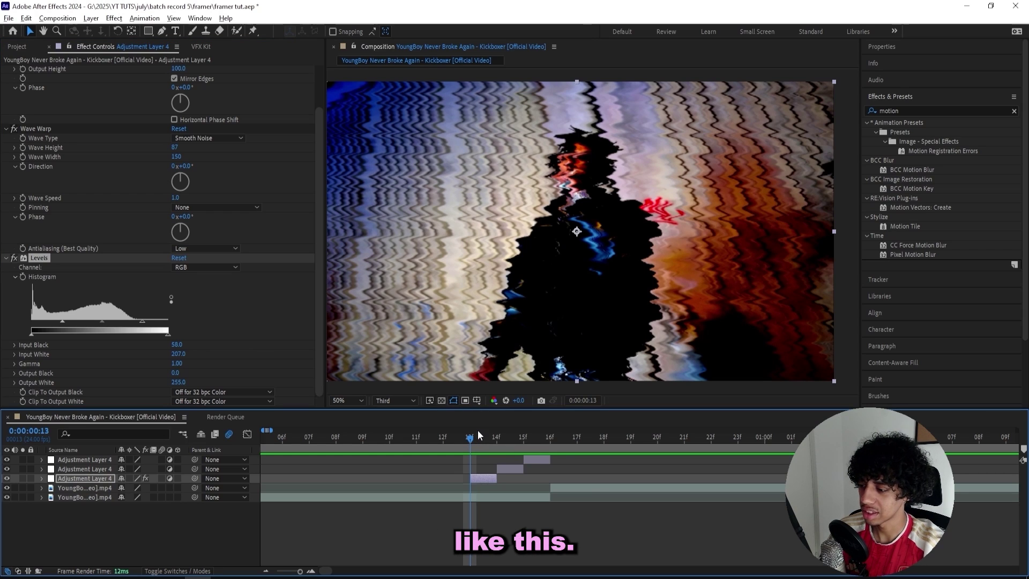
pyautogui.hotkey('ctrl', 'space')
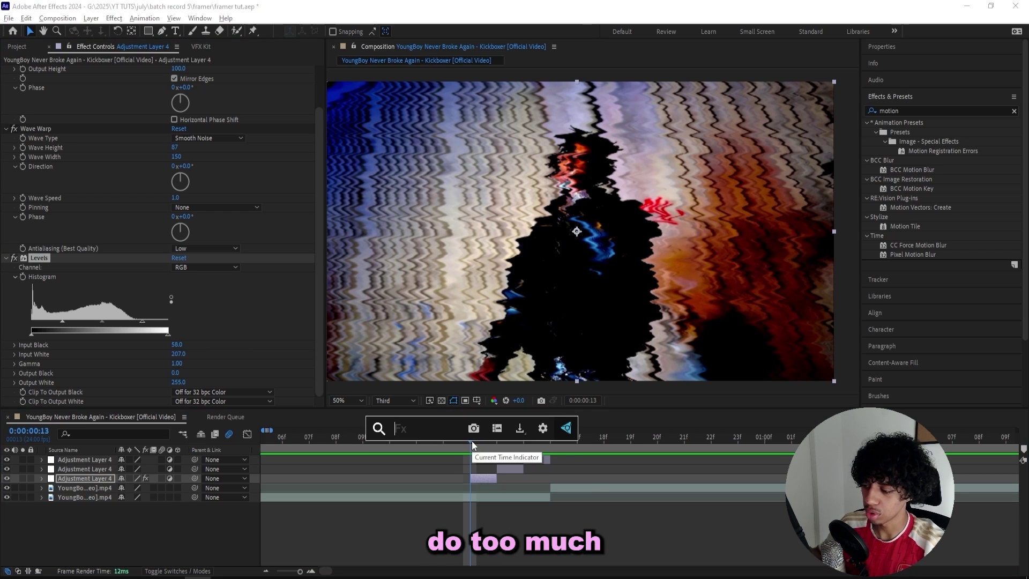
pyautogui.write('wa')
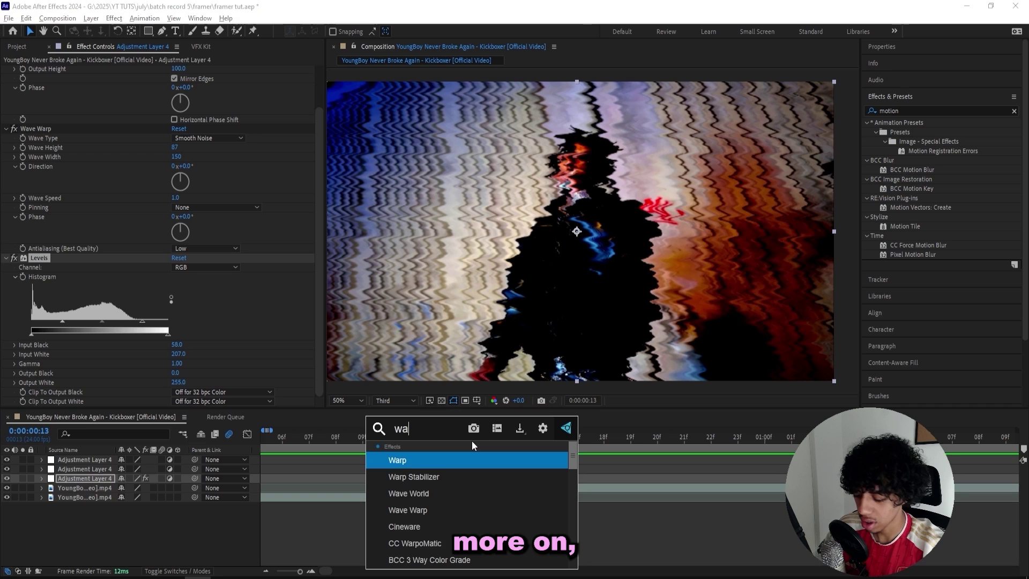
pyautogui.write('r')
pyautogui.press('Return')
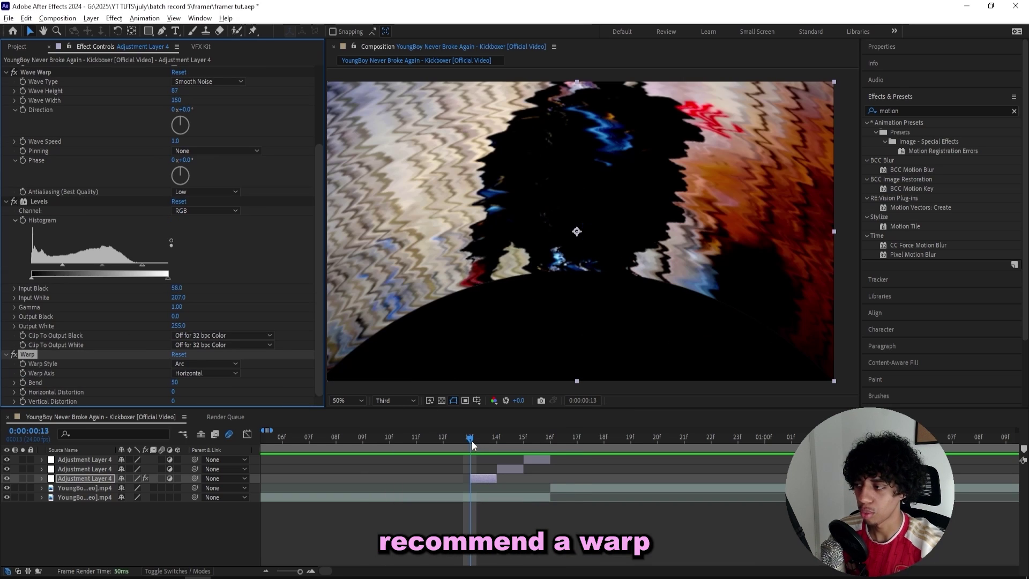
pyautogui.click(199, 373)
pyautogui.click(209, 364)
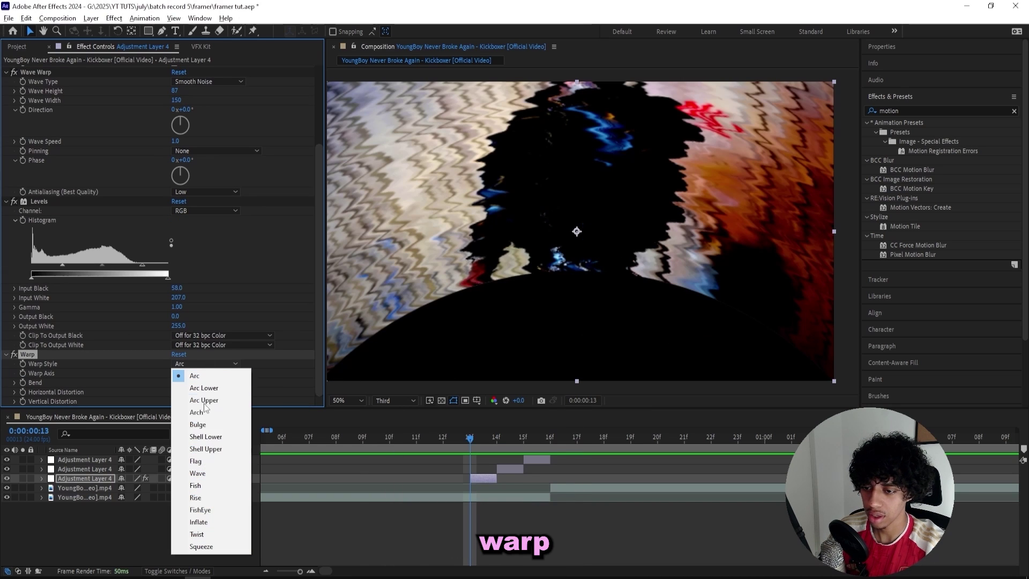
pyautogui.click(209, 510)
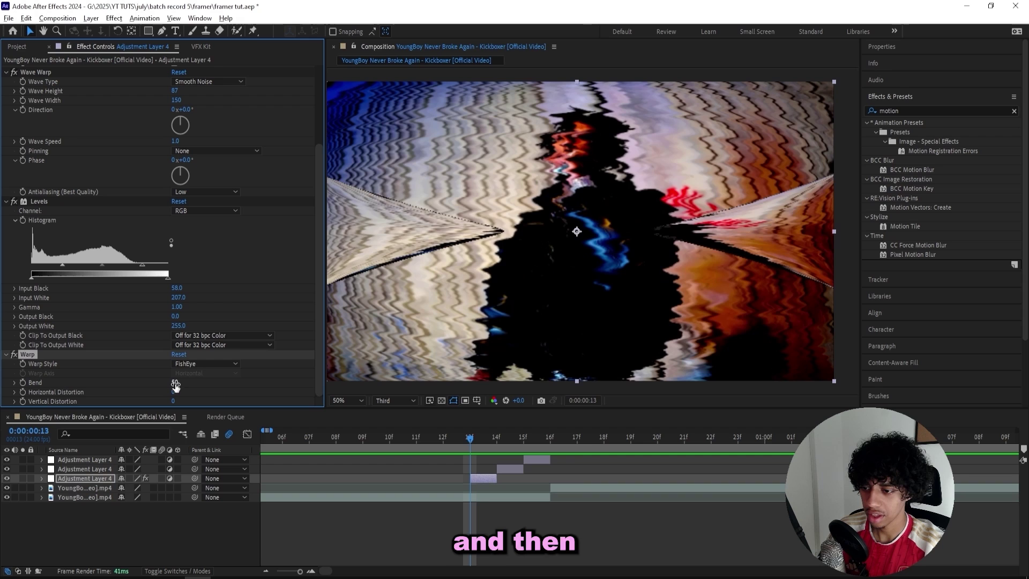
pyautogui.moveTo(174, 382); pyautogui.dragTo(121, 385)
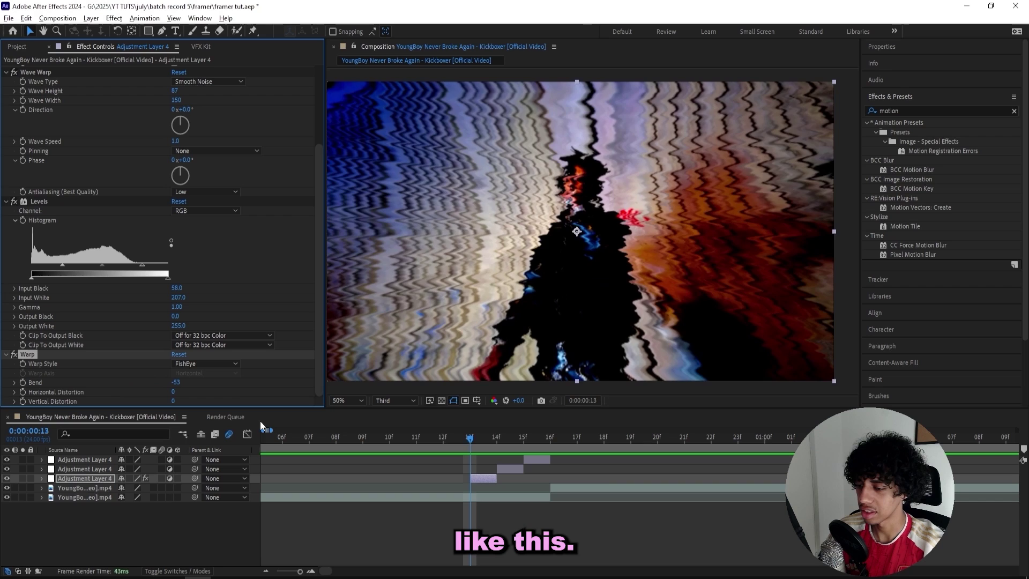
# - Apply Add Grain to the frame 13 adjustment layer, with viewing mode Final Output and intensity 1.7
pyautogui.moveTo(446, 439); pyautogui.dragTo(473, 439)
pyautogui.click(315, 361)
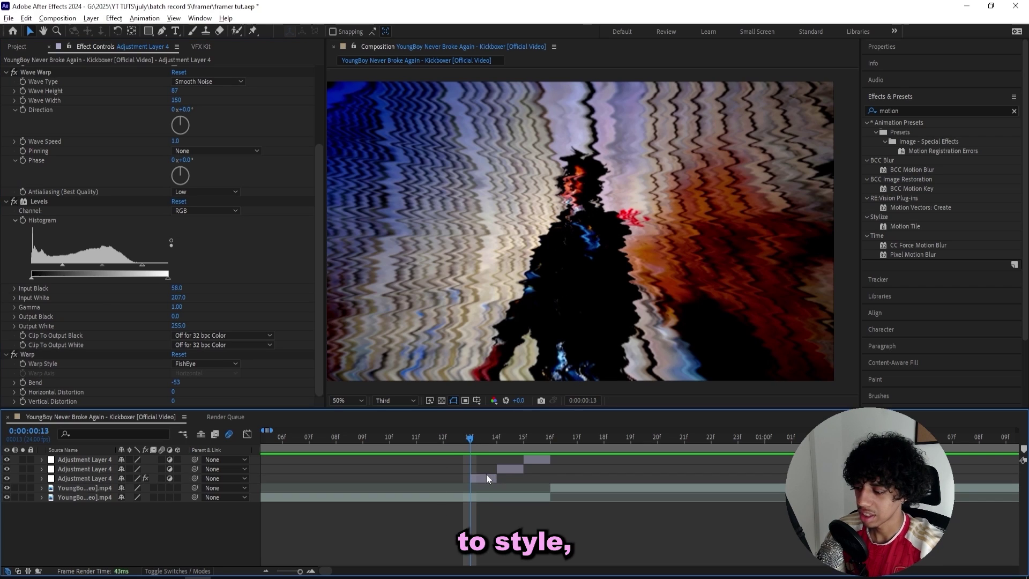
pyautogui.hotkey('ctrl', 'space')
pyautogui.write('ad')
pyautogui.press('Return')
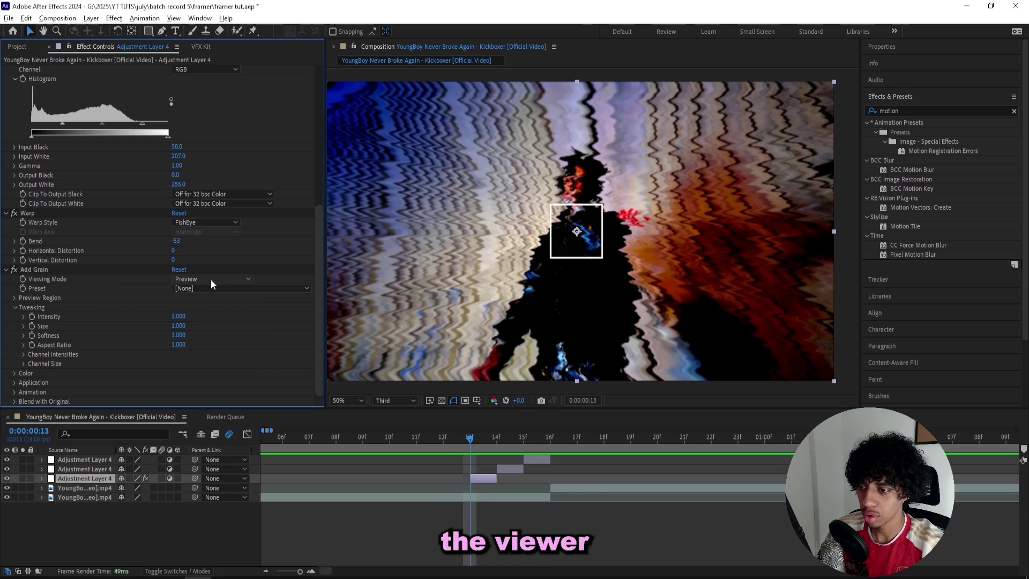
pyautogui.click(211, 278)
pyautogui.click(194, 317)
pyautogui.click(178, 316)
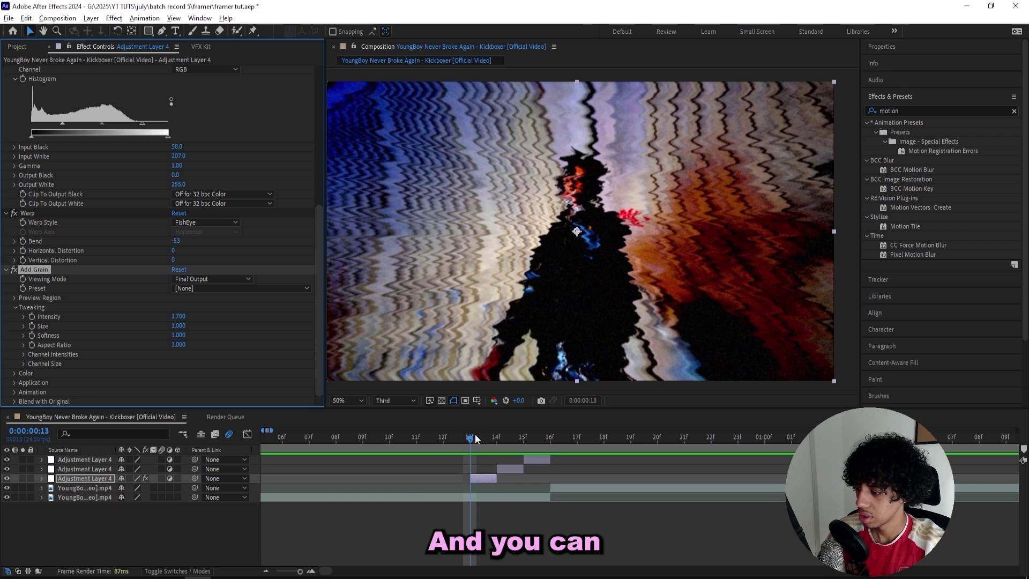
# - Duplicate the frame 13 adjustment layer, move the copy to frame 14 and delete the empty adjustment layer there
pyautogui.moveTo(470, 438)
pyautogui.mouseDown()
pyautogui.moveTo(425, 438)
pyautogui.moveTo(487, 438)
pyautogui.moveTo(470, 440)
pyautogui.mouseUp()
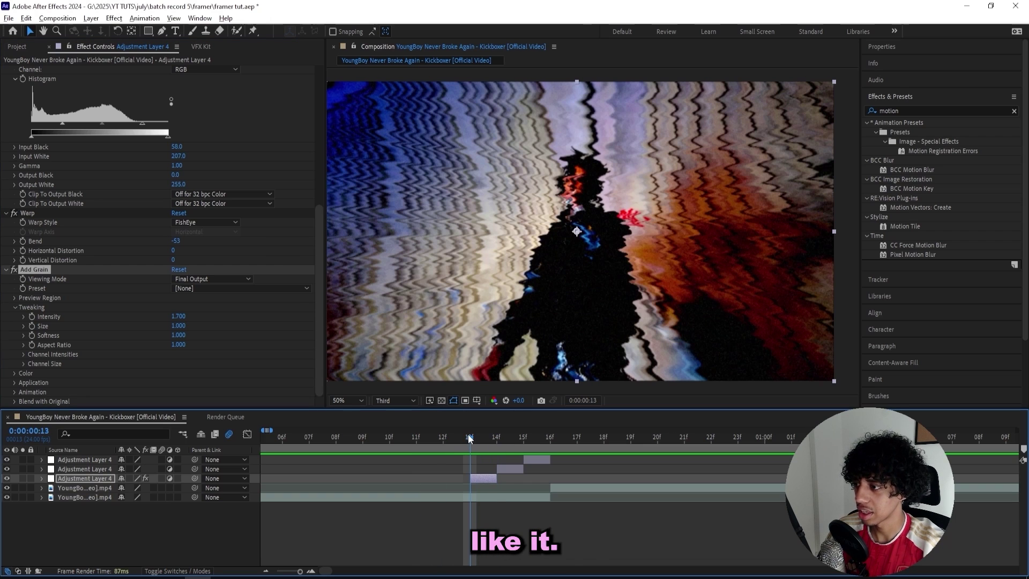
pyautogui.click(488, 480)
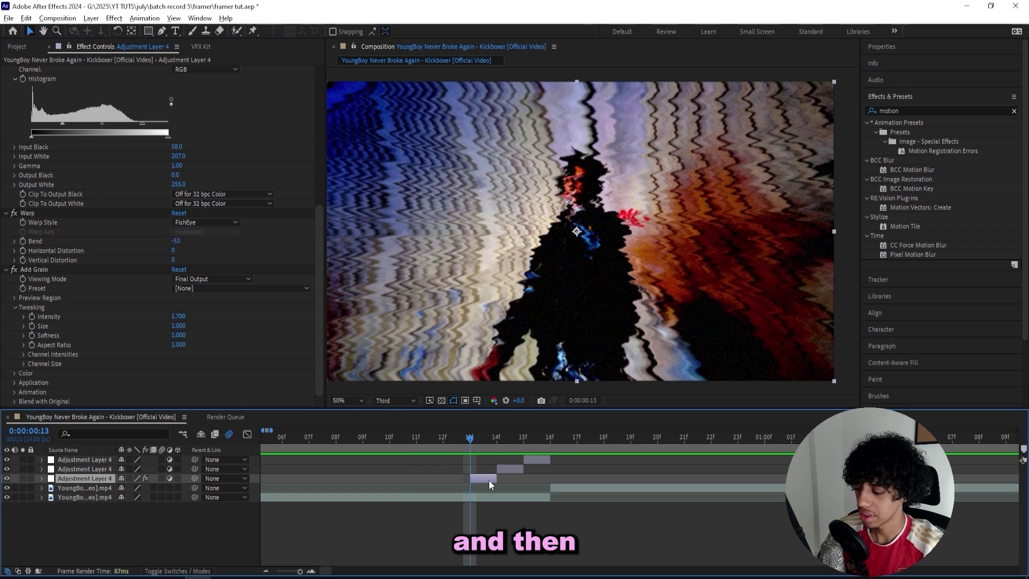
pyautogui.hotkey('ctrl', 'd')
pyautogui.moveTo(476, 480); pyautogui.dragTo(502, 482)
pyautogui.click(516, 472)
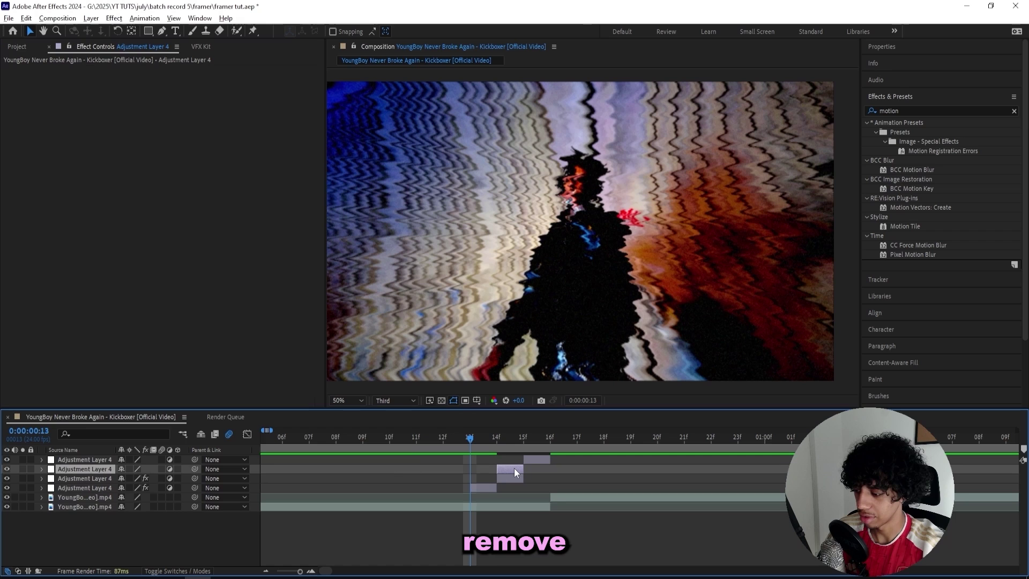
pyautogui.press('Delete')
# - Set the Wave Warp on the frame 14 adjustment layer to a wave height of 151 and a wave width of 129
pyautogui.click(496, 441)
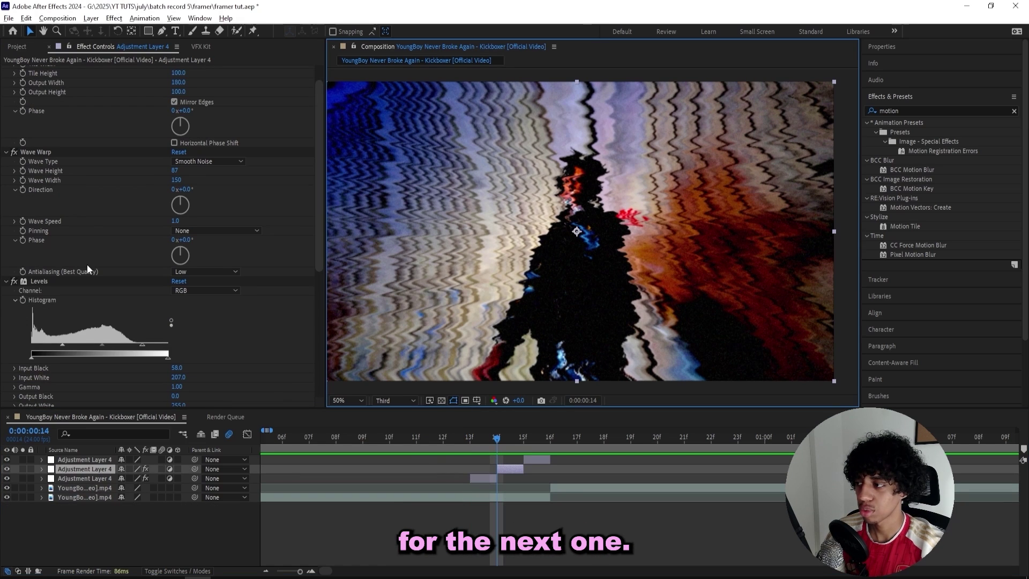
pyautogui.scroll(-1, 85, 265)
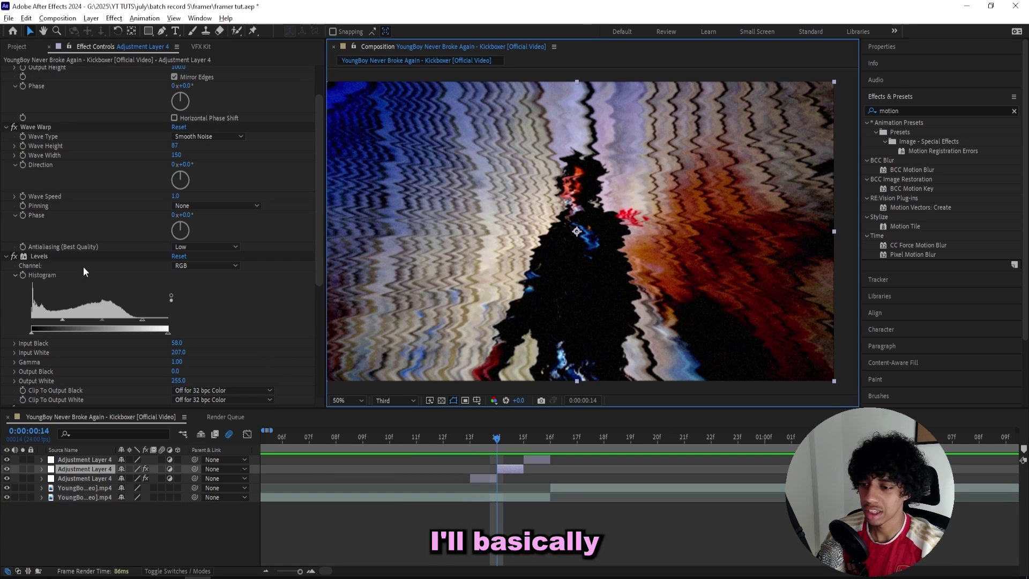
pyautogui.click(39, 256)
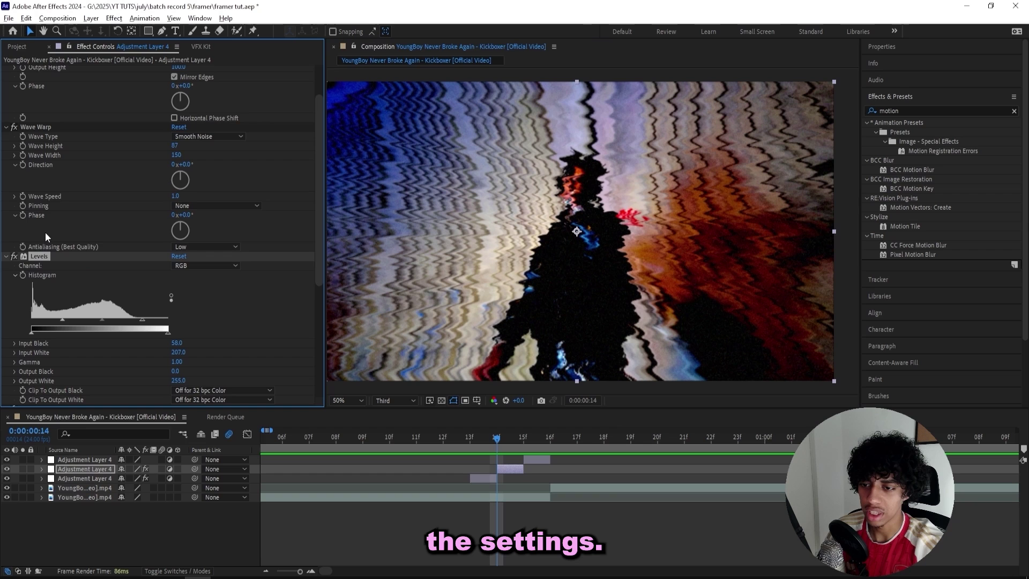
pyautogui.scroll(2, 158, 194)
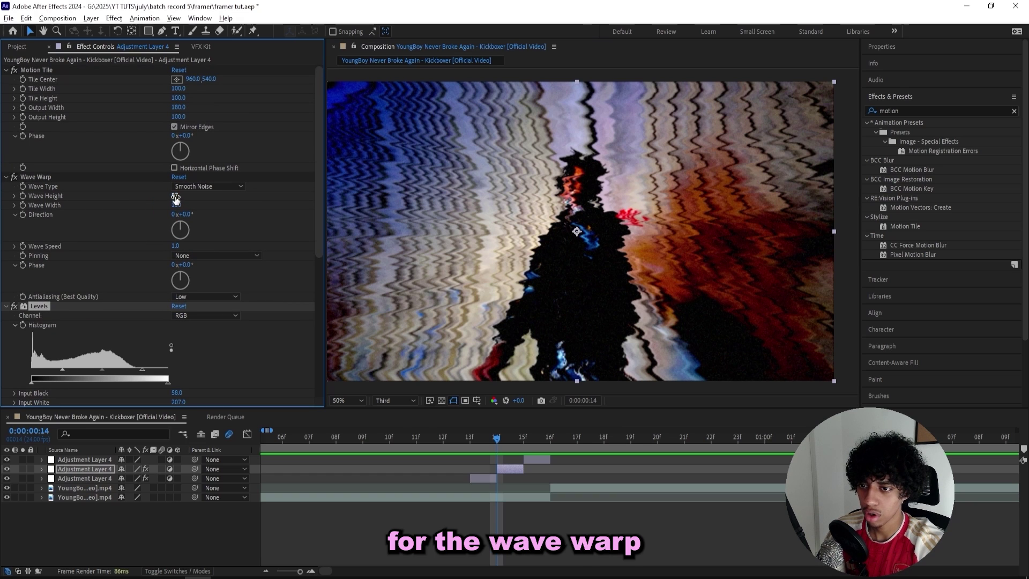
pyautogui.moveTo(176, 198); pyautogui.dragTo(74, 218)
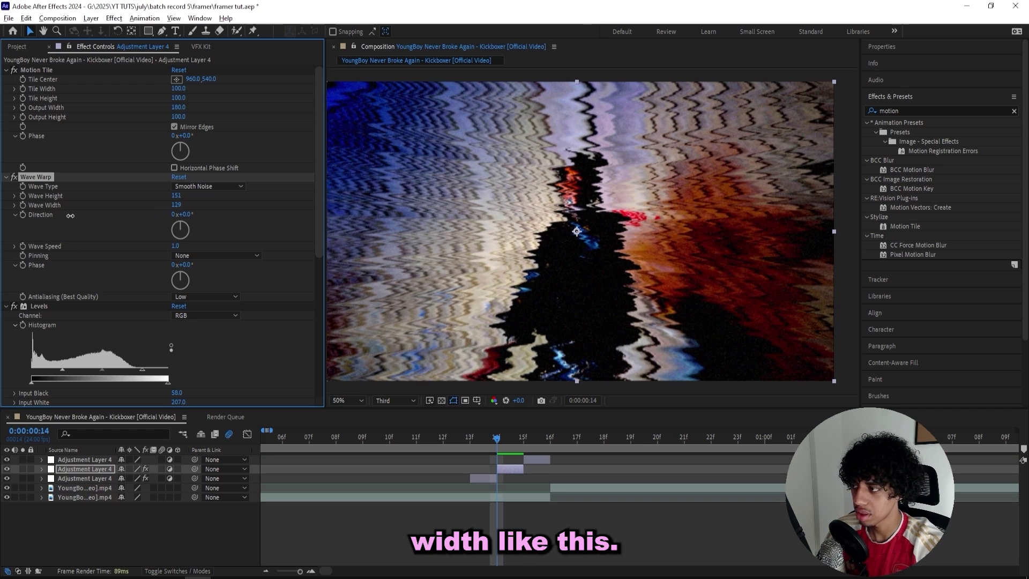
# - On the frame 14 adjustment layer, set the Warp bend to -87 and the Levels input black to 29
pyautogui.scroll(-5, 66, 246)
pyautogui.moveTo(177, 244); pyautogui.dragTo(153, 241)
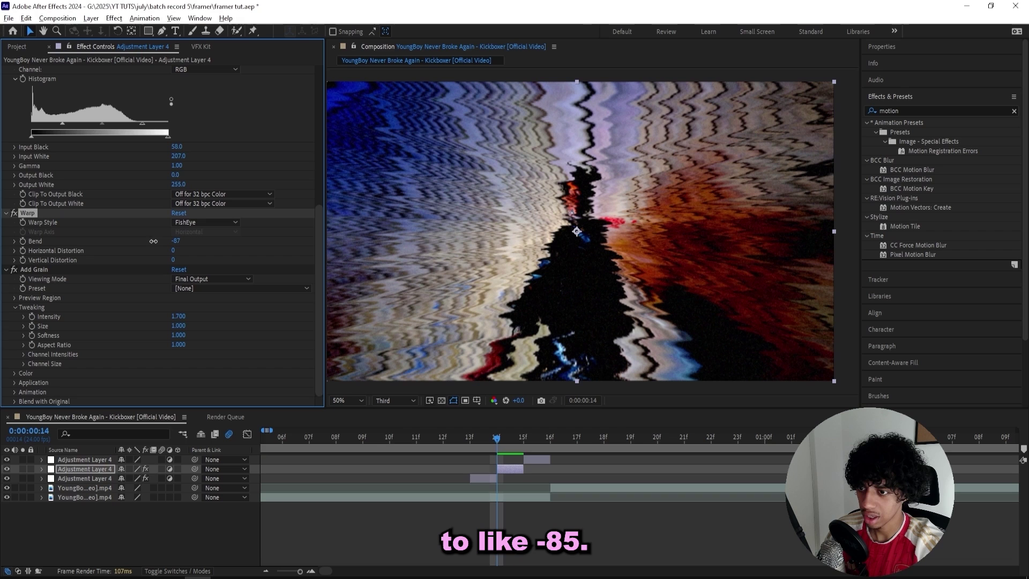
pyautogui.click(49, 278)
pyautogui.scroll(3, 43, 230)
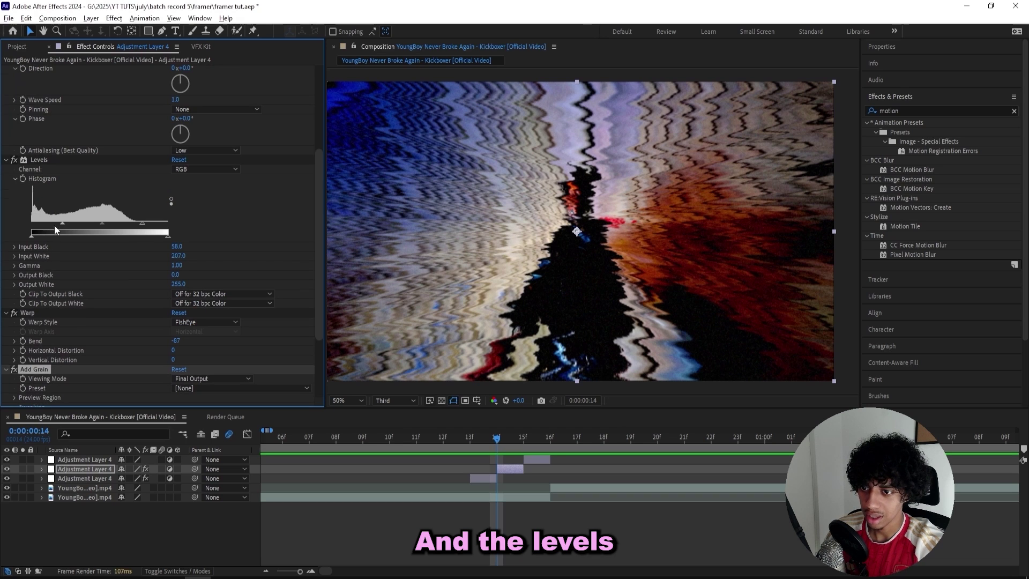
pyautogui.moveTo(61, 224); pyautogui.dragTo(46, 223)
# - Apply Minimax to the frame 14 adjustment layer with direction Just Horizontal and radius 21
pyautogui.scroll(-3, 177, 289)
pyautogui.hotkey('ctrl', 'space')
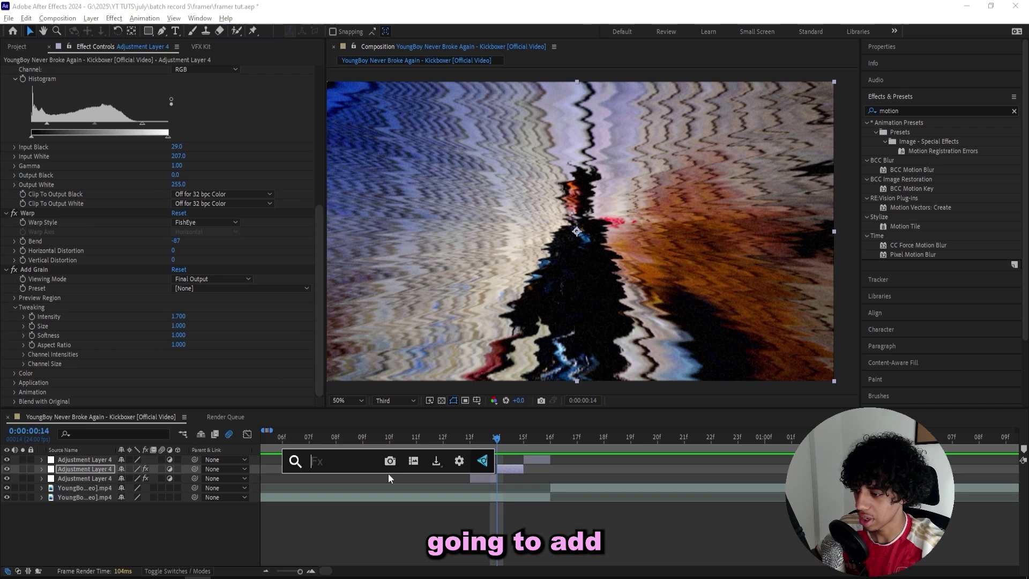
pyautogui.write('min')
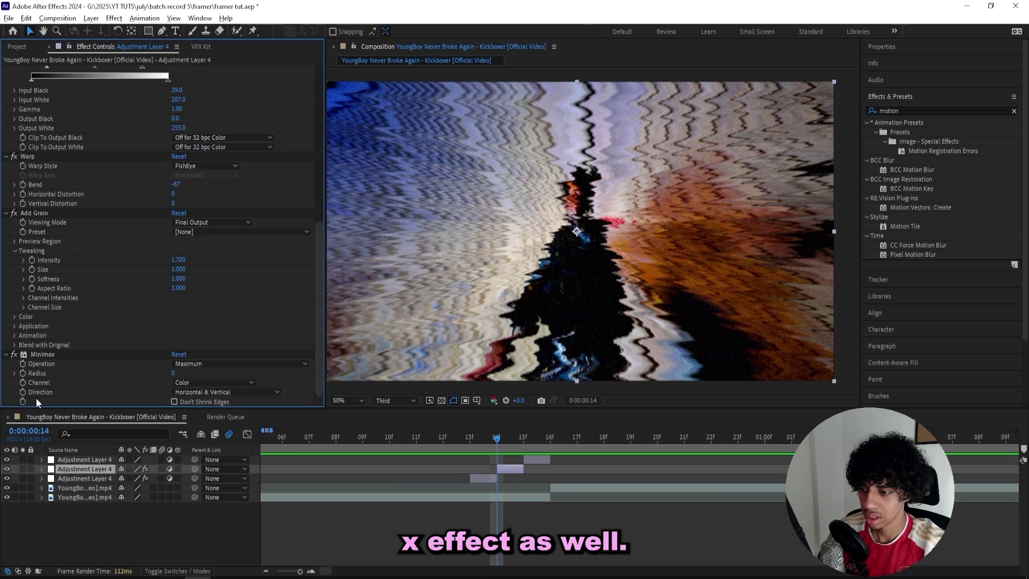
pyautogui.click(180, 392)
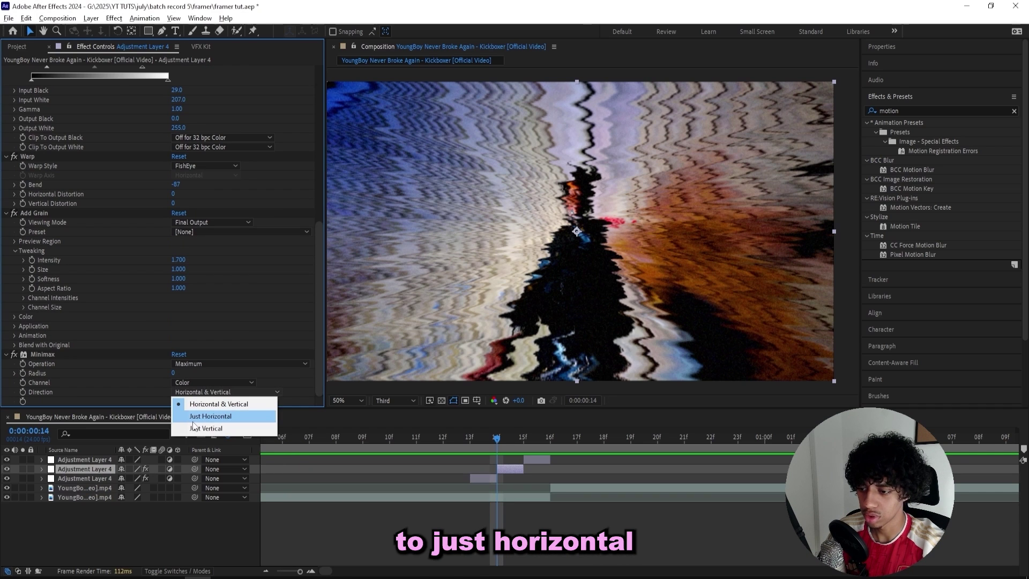
pyautogui.moveTo(173, 372); pyautogui.dragTo(186, 373)
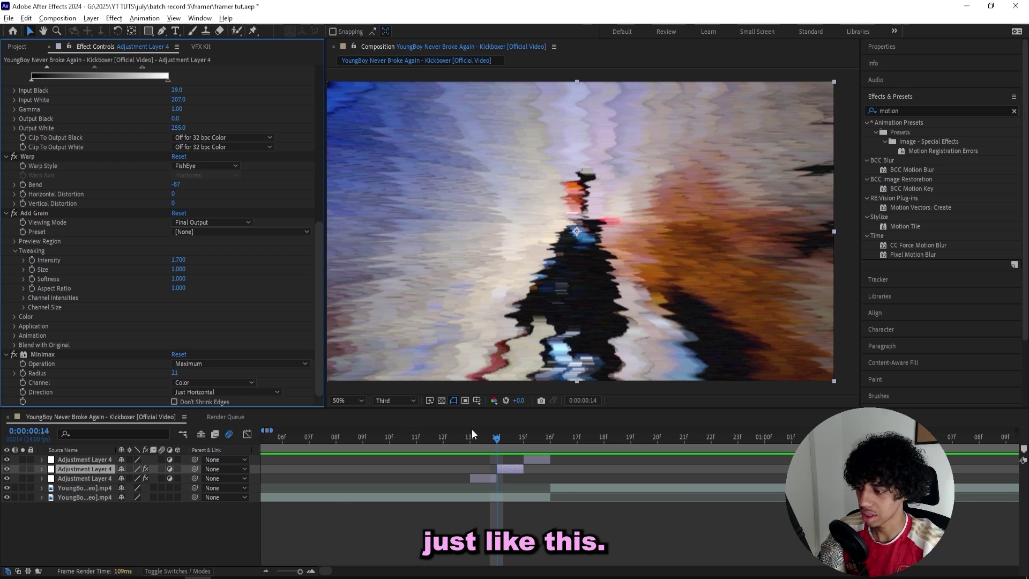
# - Play back the transition from before frame 13 to check the first two framer frames
pyautogui.moveTo(494, 437); pyautogui.dragTo(335, 437)
pyautogui.press('space')
pyautogui.moveTo(416, 438); pyautogui.dragTo(519, 446)
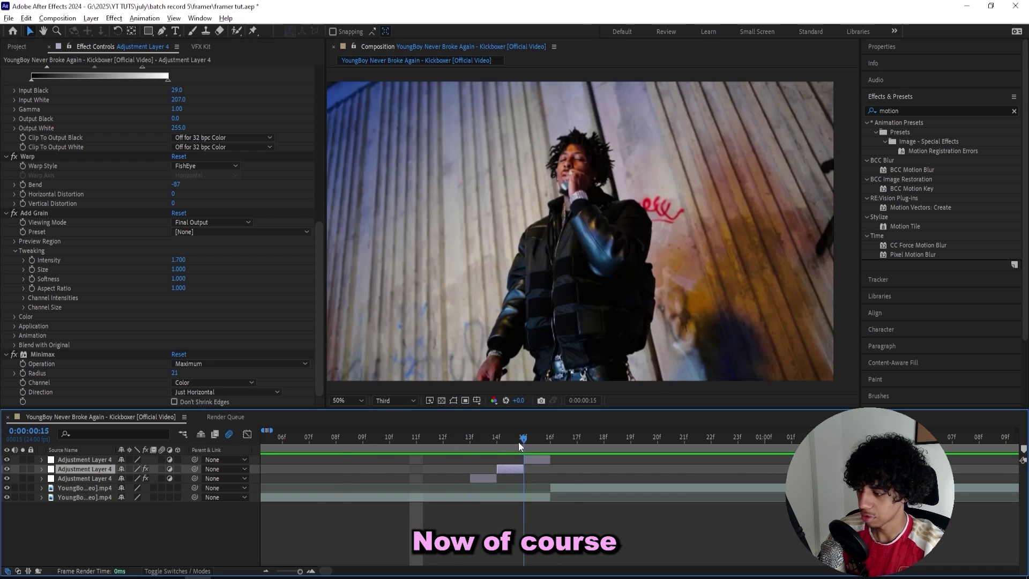
# - Apply the VFX Kit preset Bouncy Hit 1 IN from the Hits category to the adjustment layer at frame 15
pyautogui.click(537, 460)
pyautogui.click(387, 441)
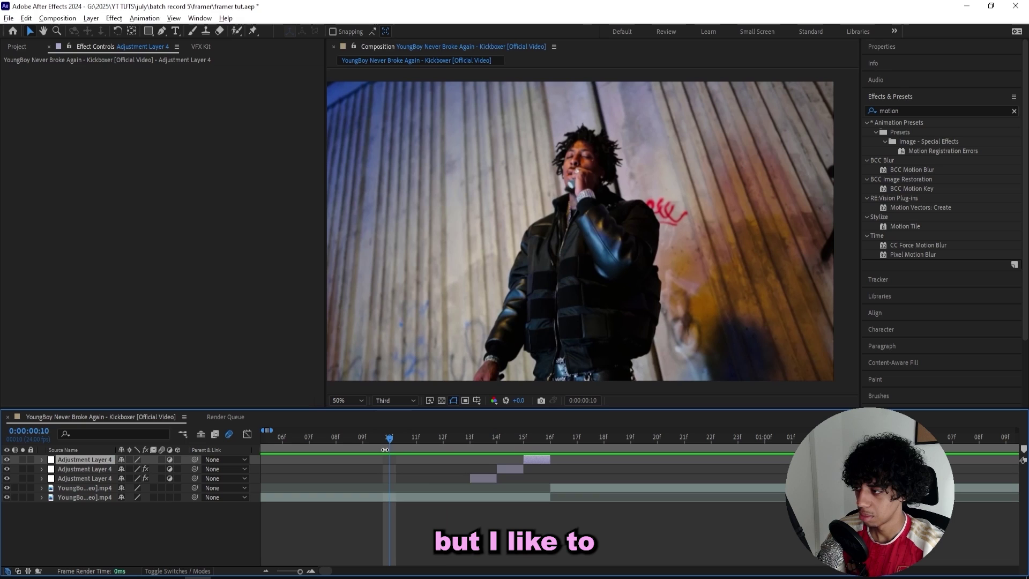
pyautogui.moveTo(396, 444); pyautogui.dragTo(523, 441)
pyautogui.click(170, 170)
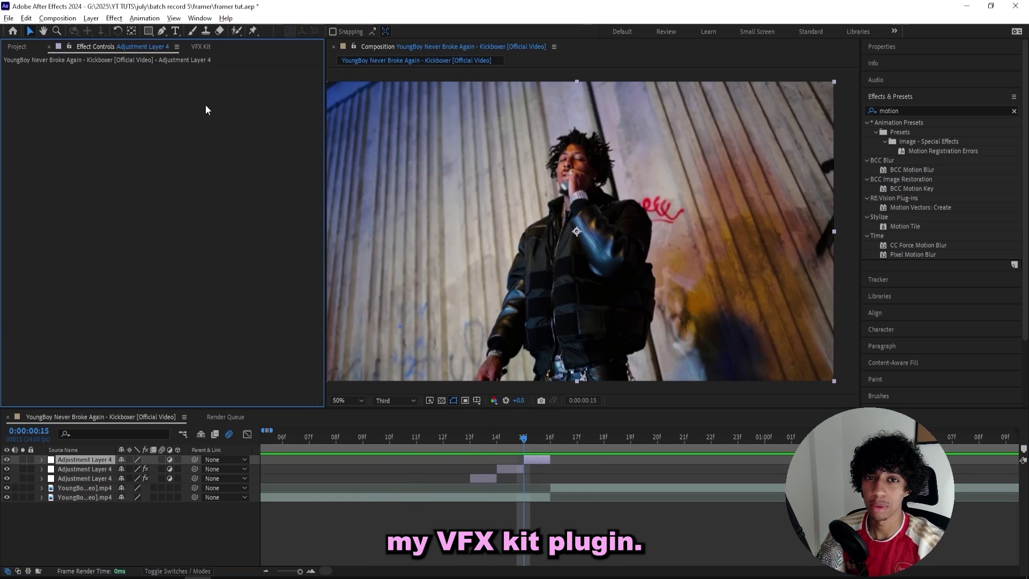
pyautogui.click(198, 47)
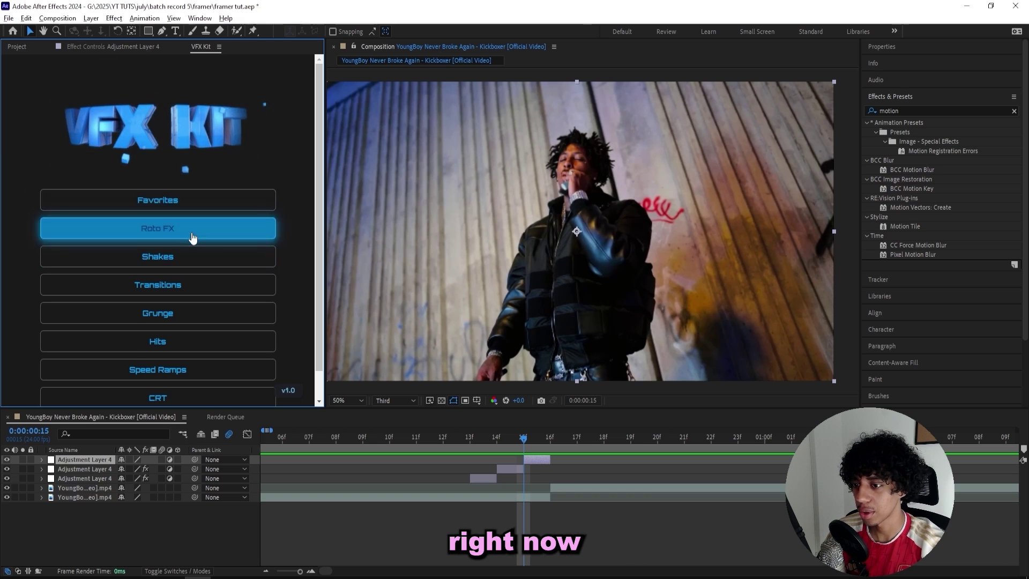
pyautogui.scroll(-1, 172, 190)
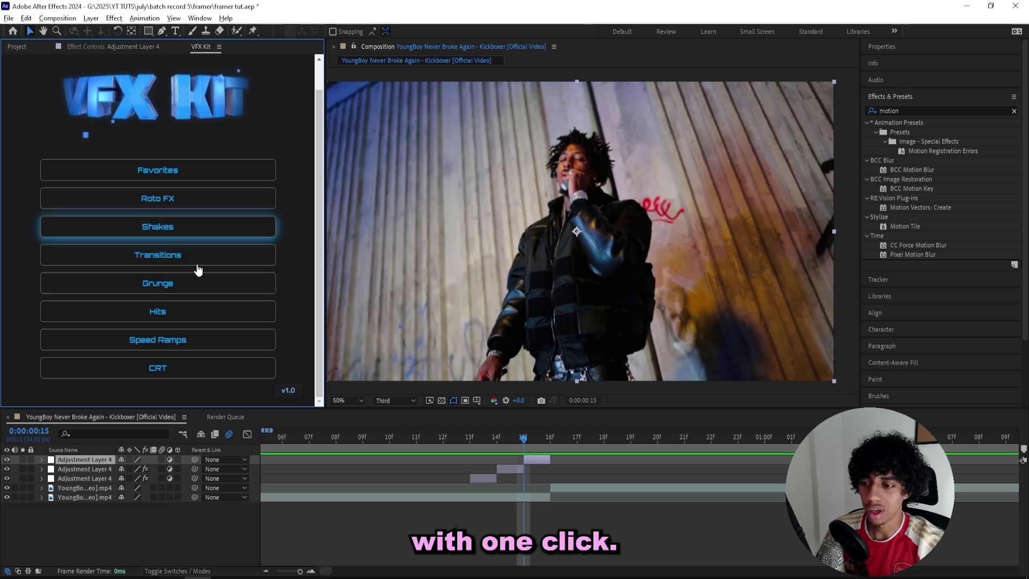
pyautogui.click(169, 310)
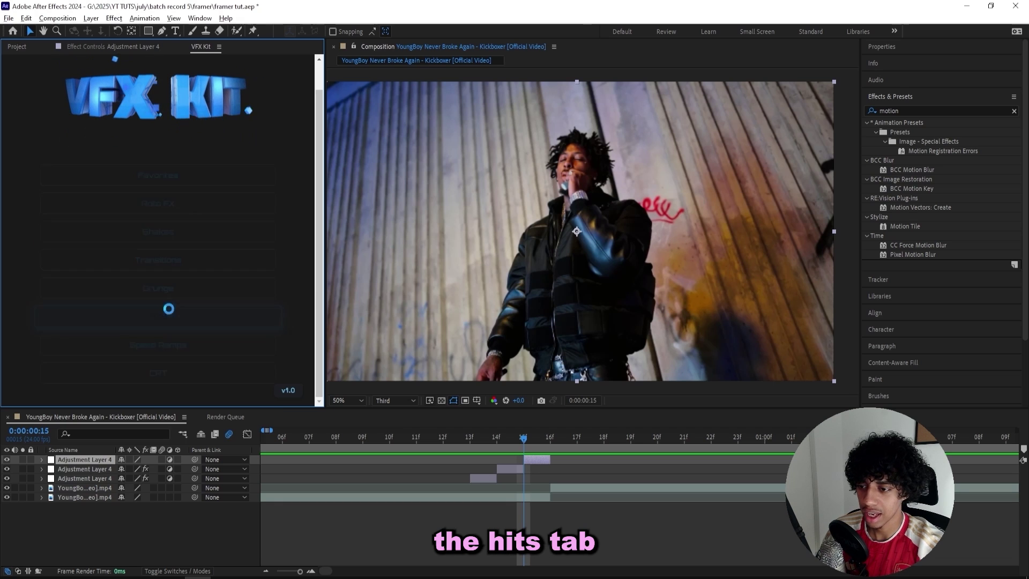
pyautogui.scroll(-2, 172, 195)
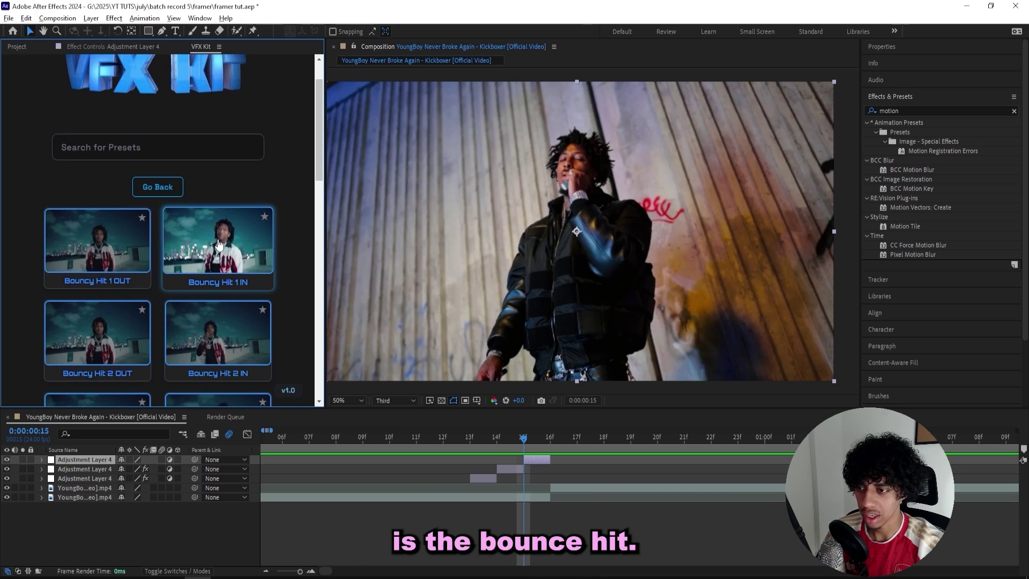
pyautogui.click(218, 244)
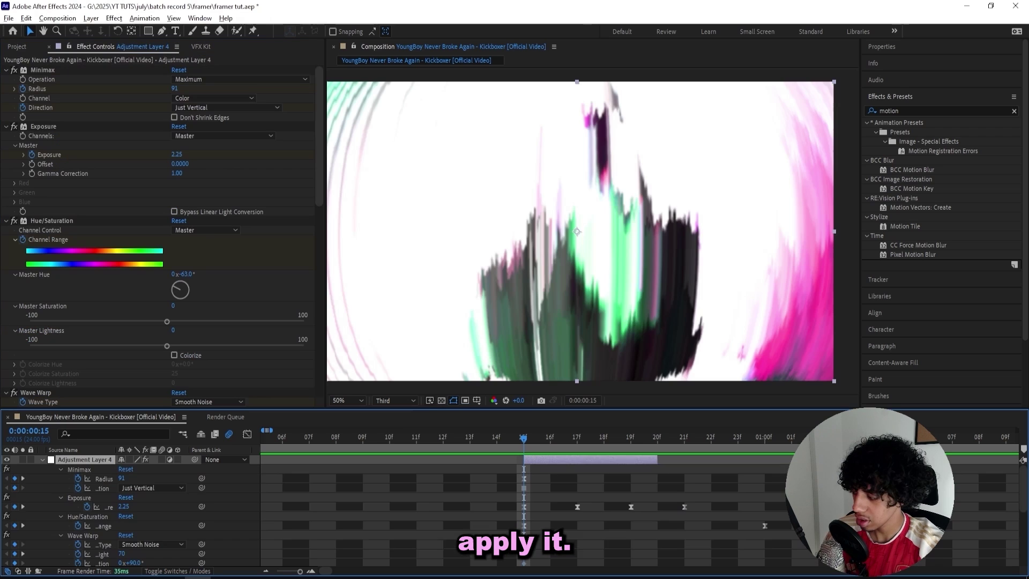
# - Try the Bouncy Hit layer starting at frame 16 over the second clip and play back the cut
pyautogui.press('u')
pyautogui.moveTo(562, 462); pyautogui.dragTo(583, 461)
pyautogui.click(552, 440)
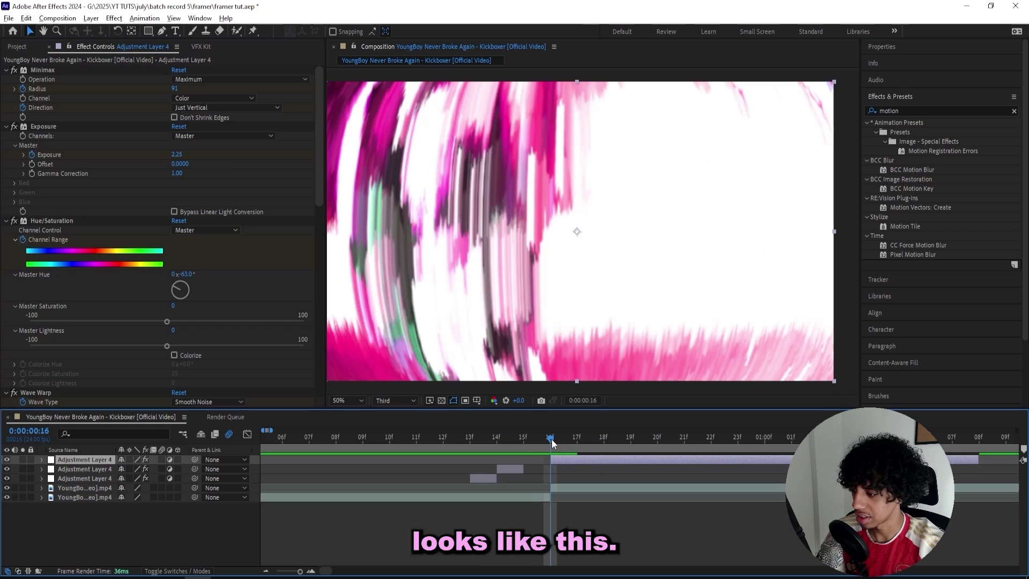
pyautogui.press('space')
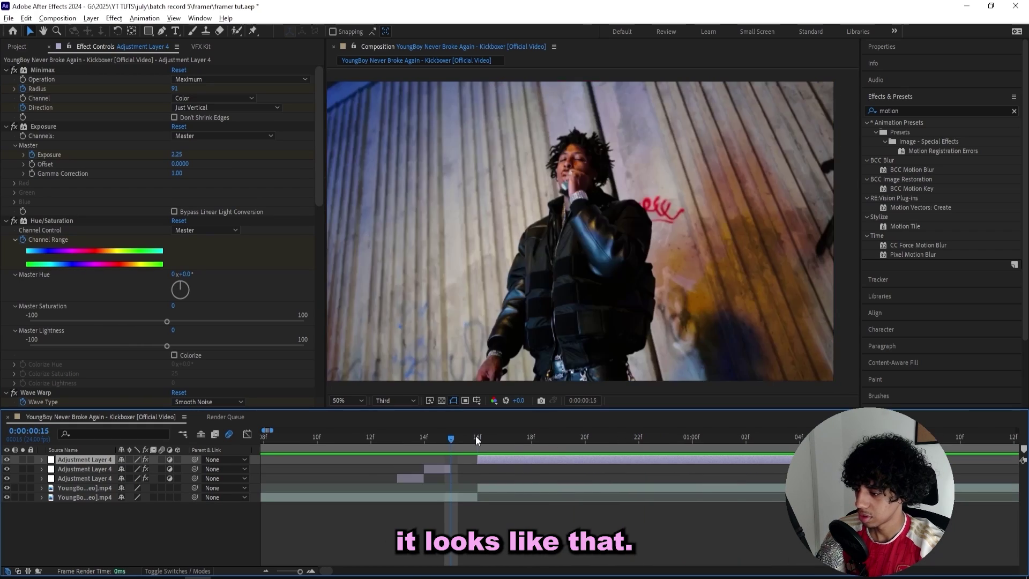
pyautogui.press('space')
pyautogui.press('space')
pyautogui.press('space')
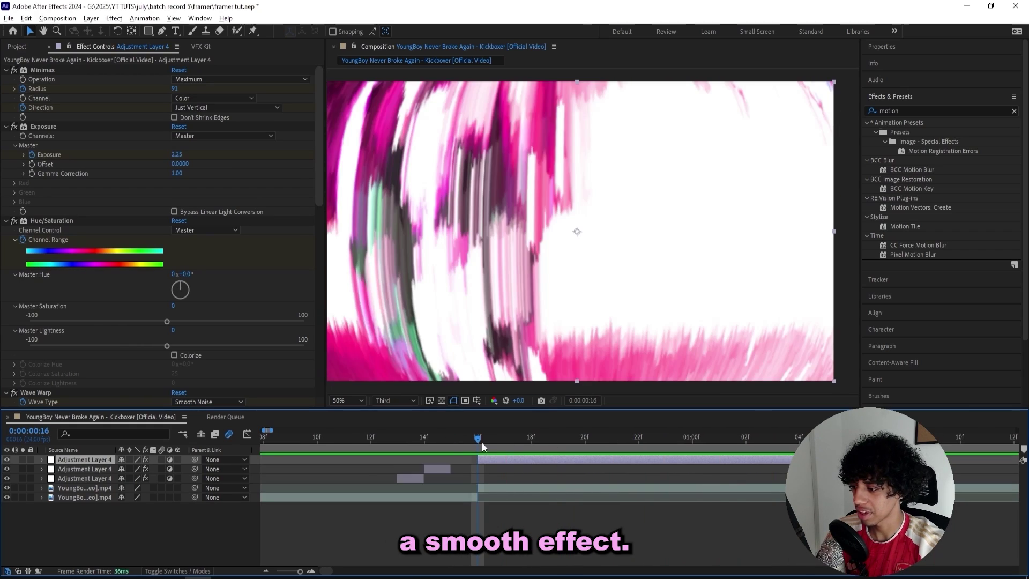
pyautogui.press('space')
# - Trim the Bouncy Hit adjustment layer to a single frame and place it at frame 15, just before the second clip
pyautogui.press('u')
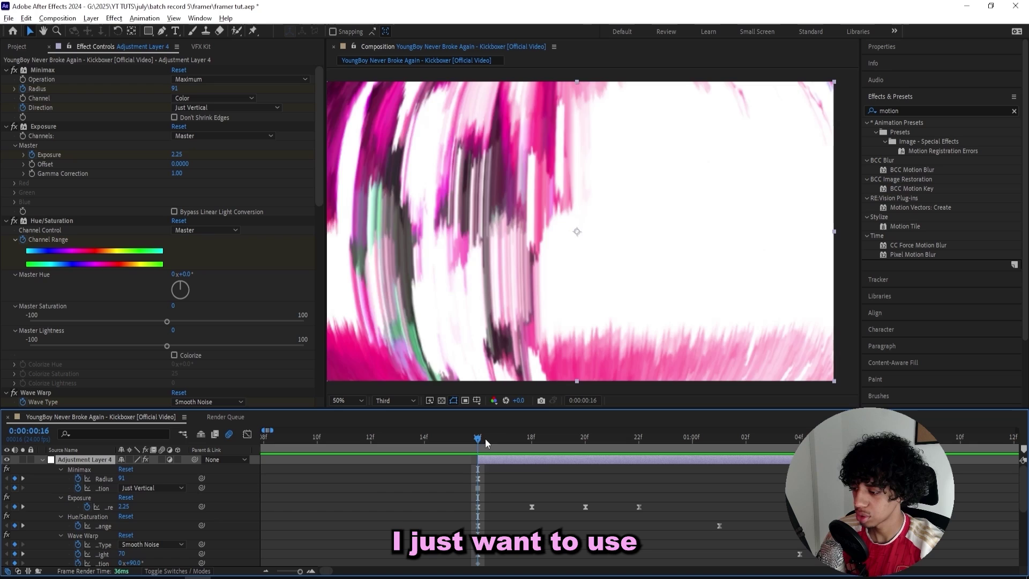
pyautogui.hotkey('alt', ']')
pyautogui.press('pageup')
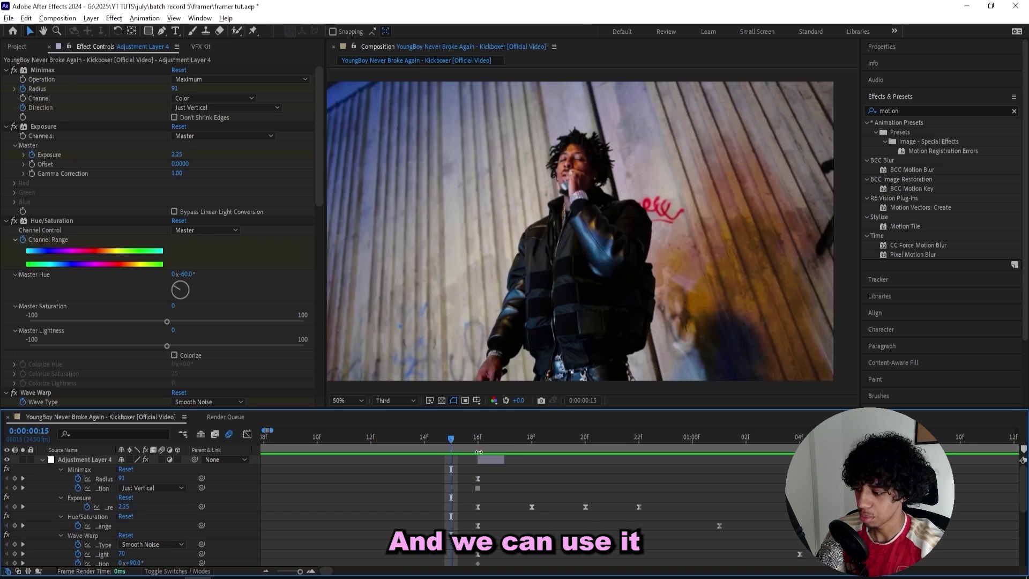
pyautogui.moveTo(490, 460); pyautogui.dragTo(464, 467)
pyautogui.click(41, 460)
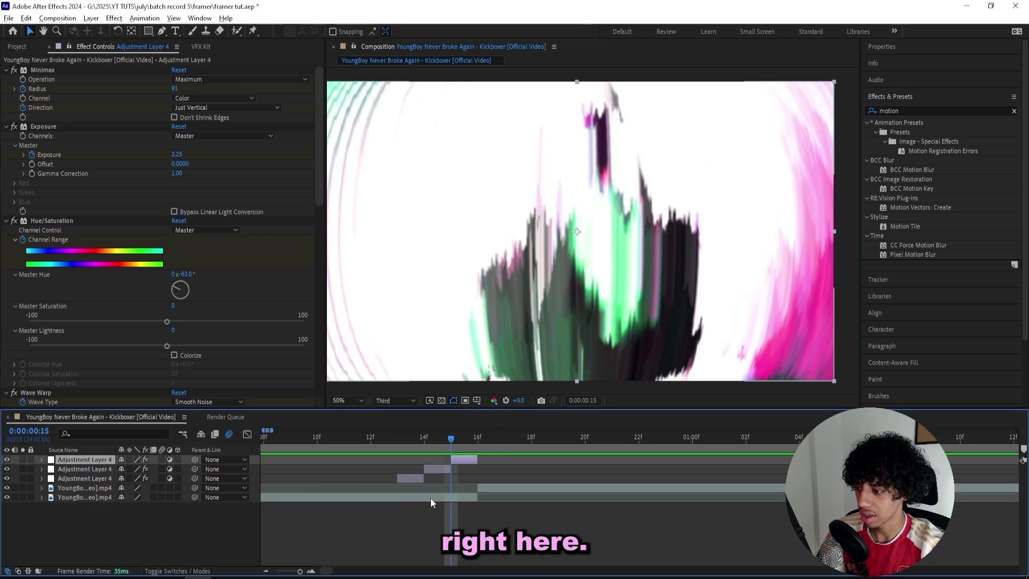
# - Review the stack of effects on the frame 15 adjustment layer, from Minimax down to Transform
pyautogui.click(42, 70)
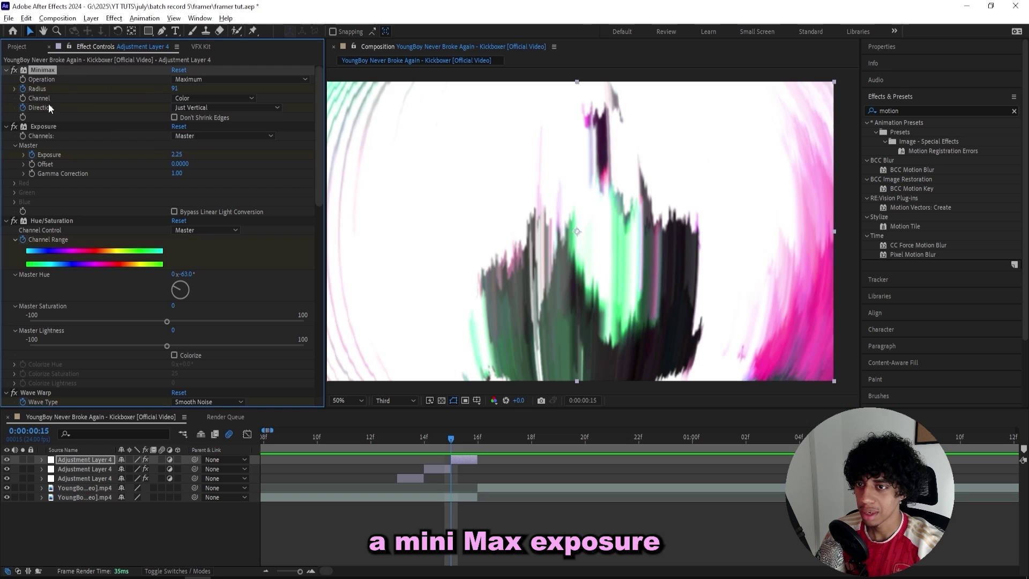
pyautogui.click(42, 127)
pyautogui.scroll(-2, 46, 147)
pyautogui.click(52, 171)
pyautogui.scroll(-6, 53, 172)
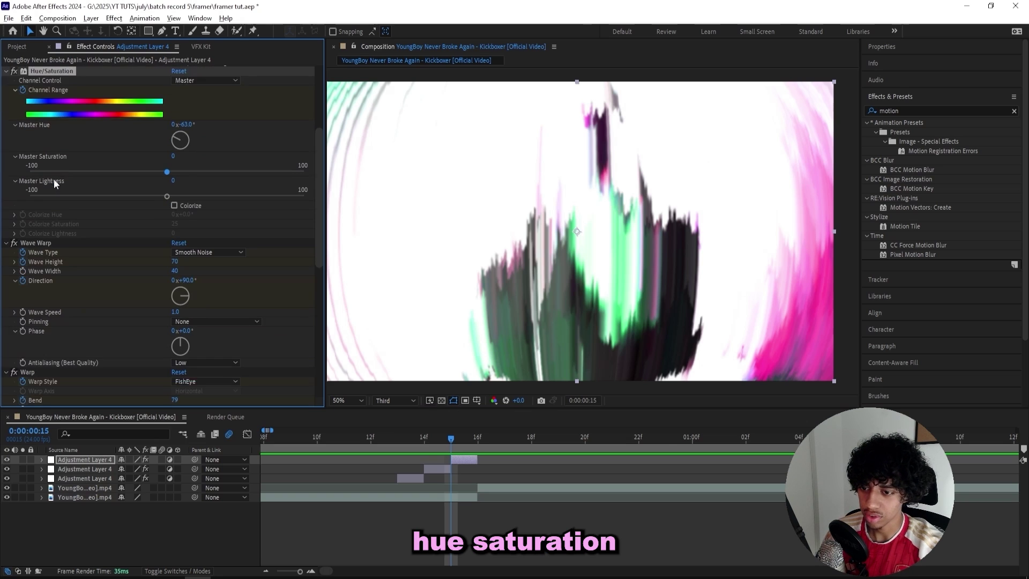
pyautogui.scroll(-4, 40, 214)
pyautogui.click(37, 226)
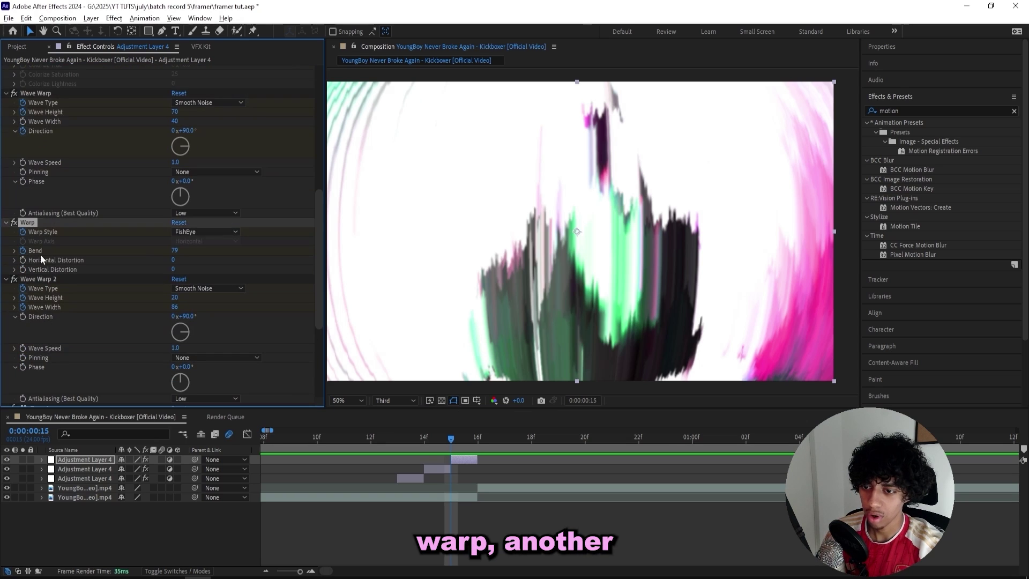
pyautogui.scroll(-3, 48, 236)
pyautogui.scroll(-4, 58, 210)
pyautogui.click(60, 243)
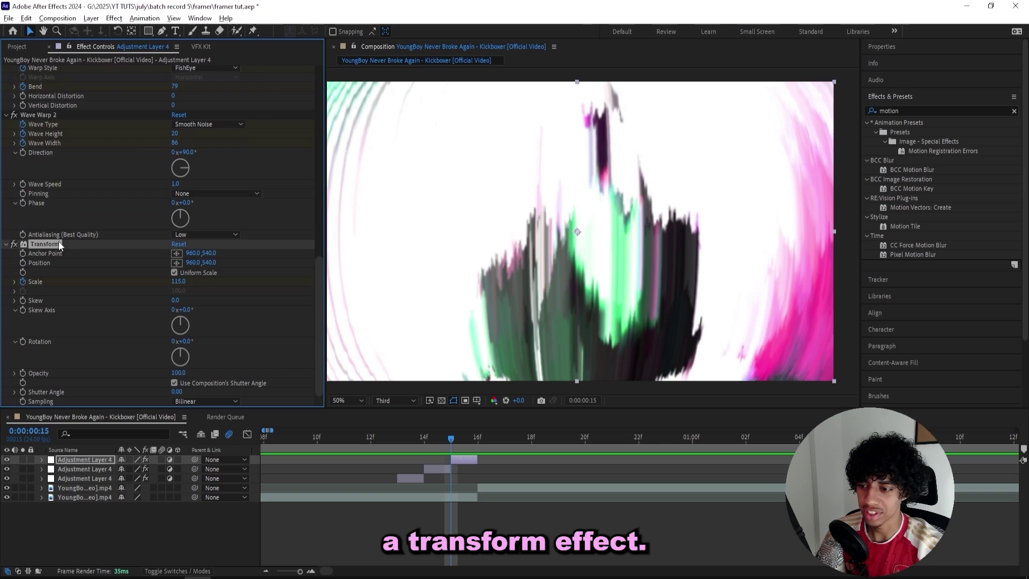
pyautogui.scroll(18, 74, 247)
pyautogui.scroll(1, 75, 249)
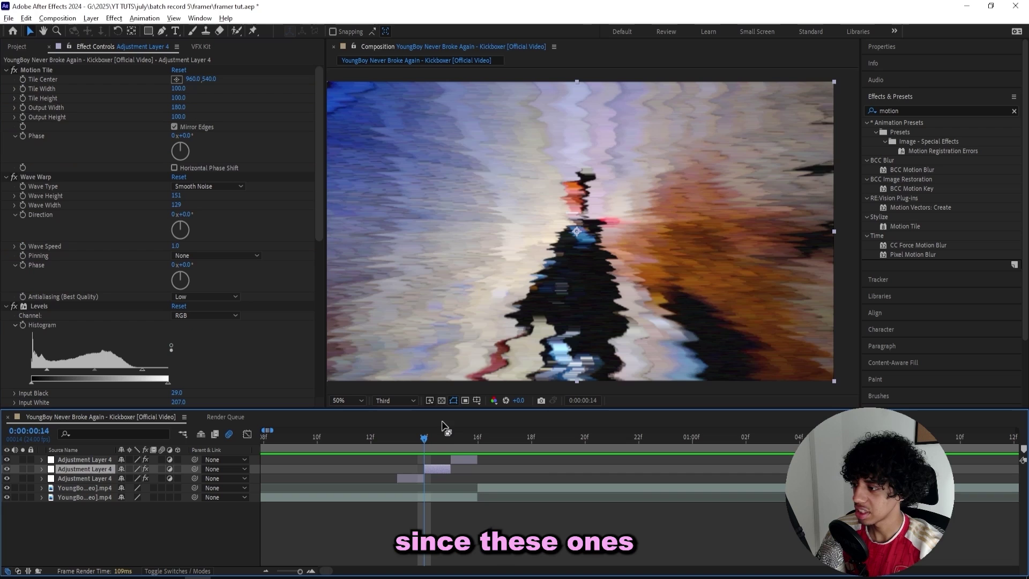
# - Set the Minimax direction on the frame 15 adjustment layer to Just Horizontal
pyautogui.click(452, 440)
pyautogui.click(464, 460)
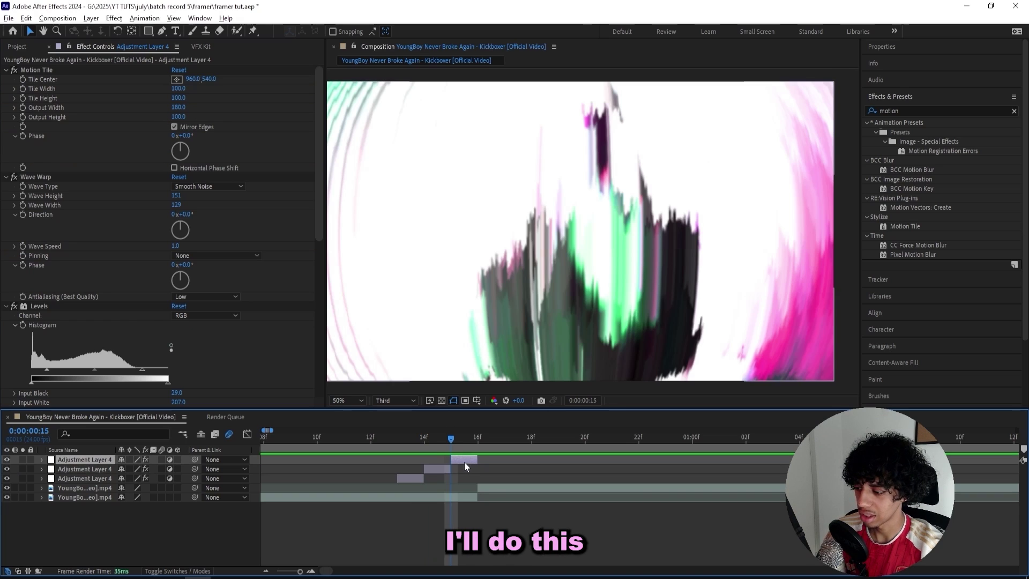
pyautogui.click(225, 108)
pyautogui.click(216, 132)
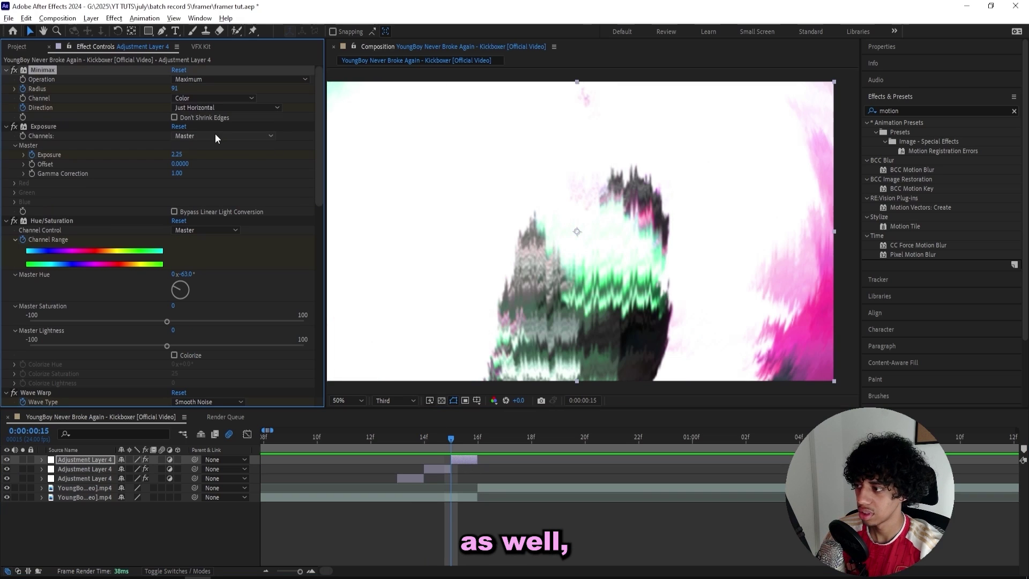
# - Lower the frame 15 adjustment layer's Minimax radius to 48 and its exposure to 1.19
pyautogui.moveTo(179, 88); pyautogui.dragTo(159, 87)
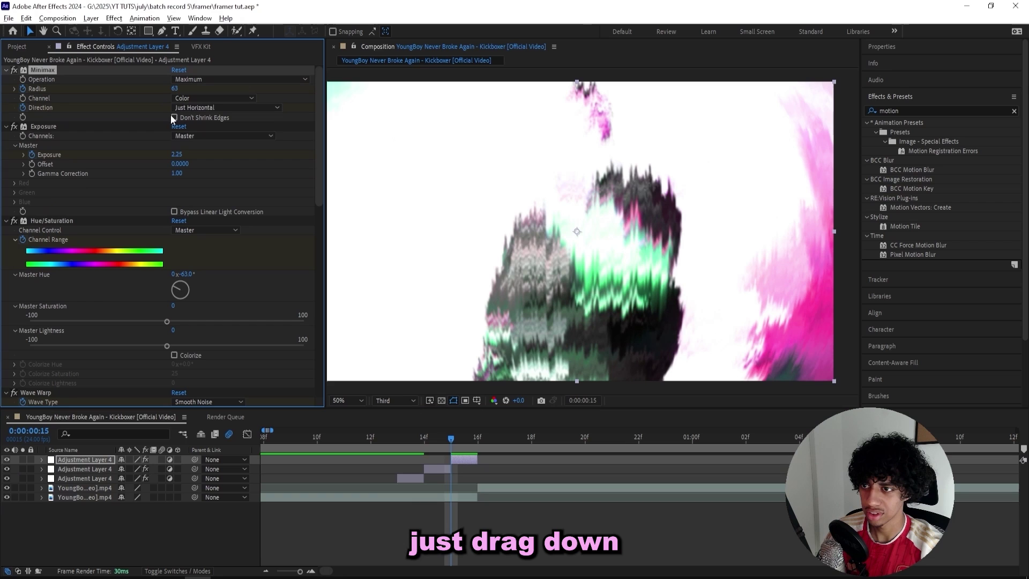
pyautogui.moveTo(179, 154); pyautogui.dragTo(137, 156)
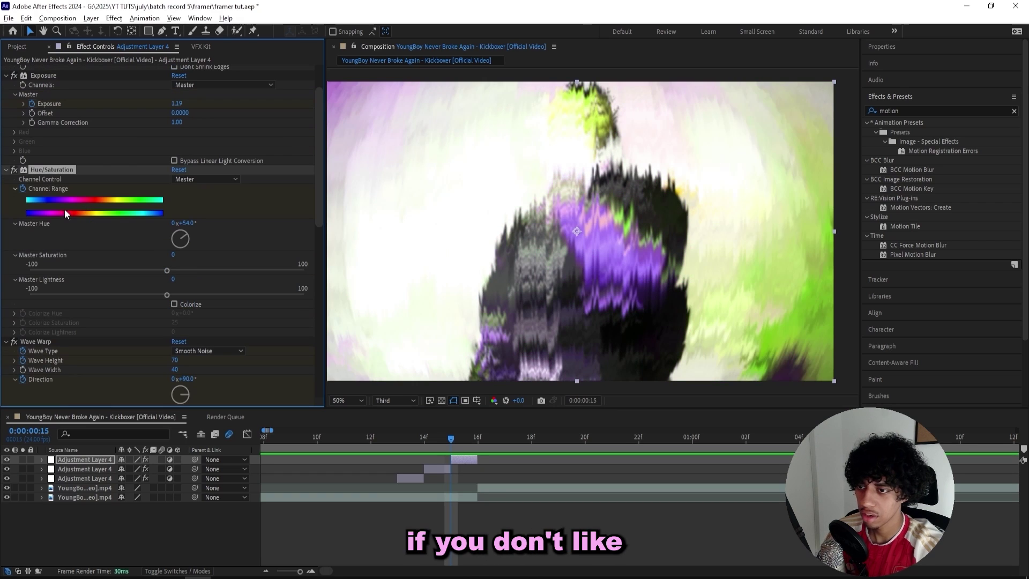
# - Delete the Hue/Saturation effect from the frame 15 adjustment layer and set the direction of both Wave Warp effects to 0°
pyautogui.press('Delete')
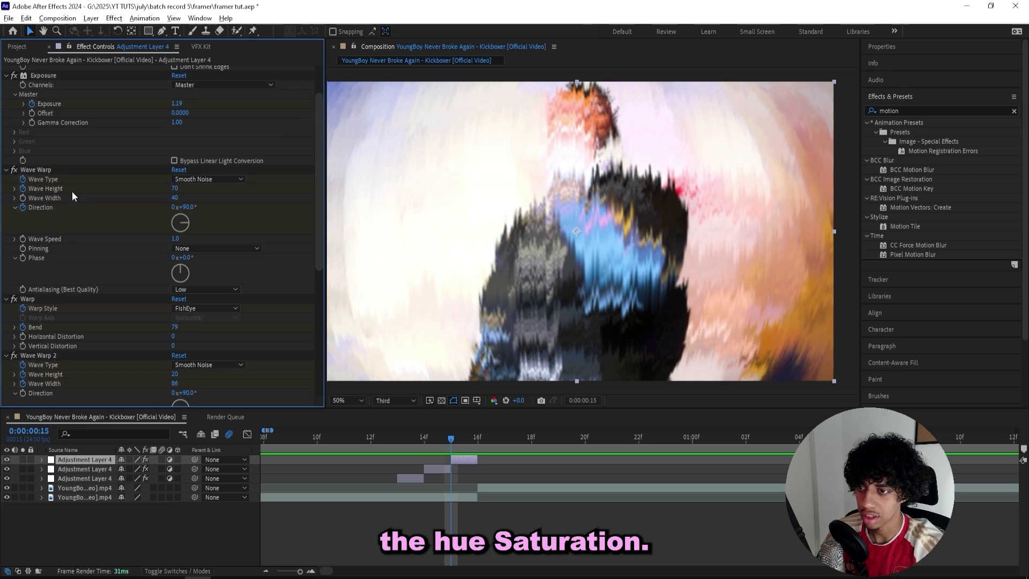
pyautogui.scroll(-1, 81, 193)
pyautogui.click(188, 183)
pyautogui.write('0')
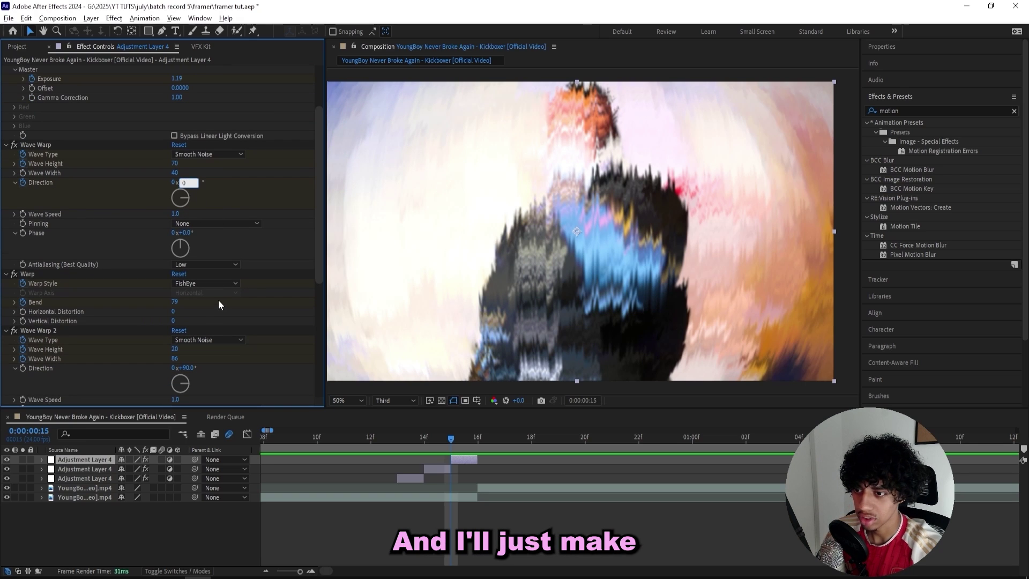
pyautogui.click(189, 367)
pyautogui.write('0')
pyautogui.press('Return')
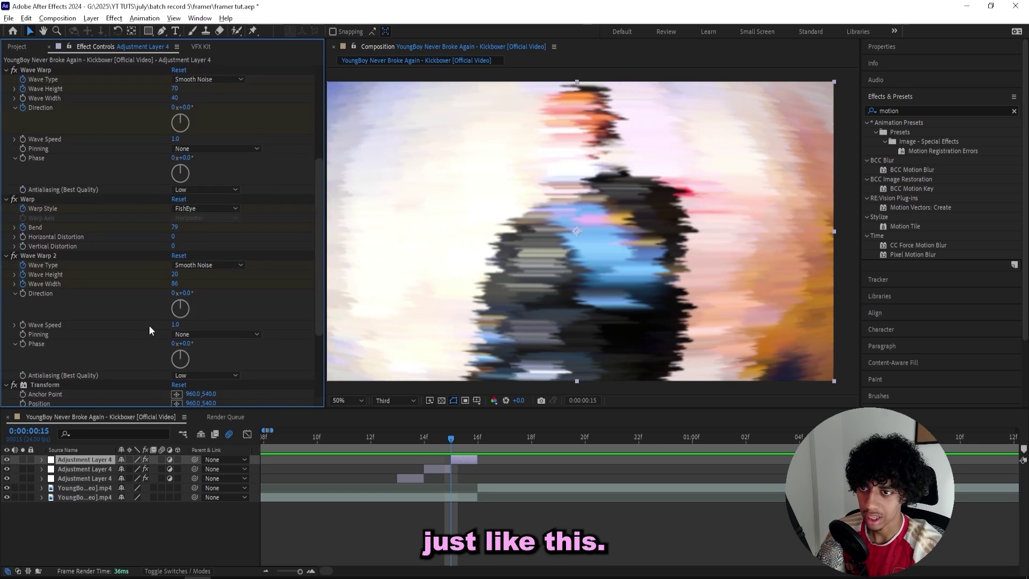
# - Set the FishEye Warp's bend to 76 and turn on motion blur for all three adjustment layers
pyautogui.click(29, 276)
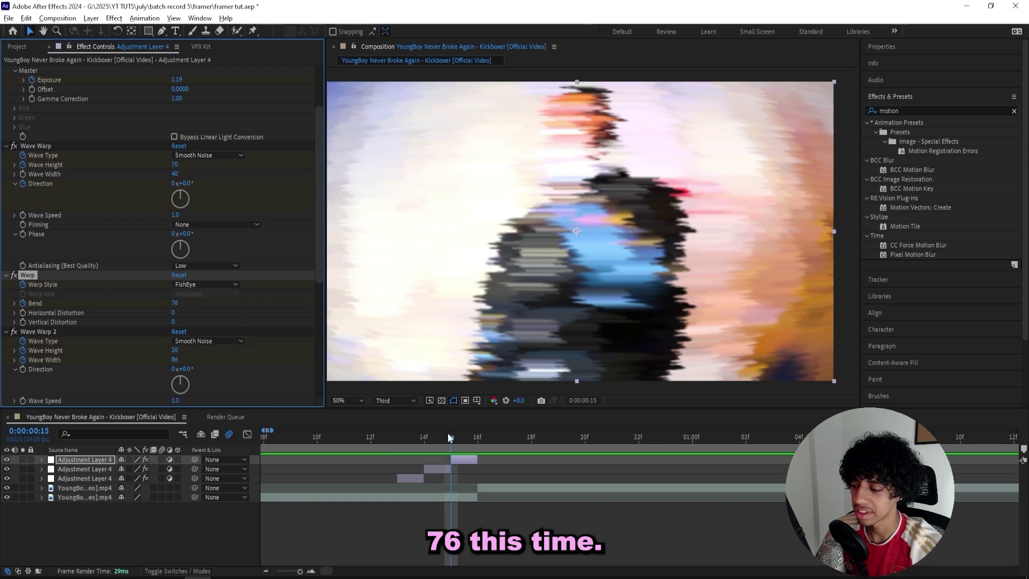
pyautogui.moveTo(453, 442)
pyautogui.mouseDown()
pyautogui.moveTo(376, 442)
pyautogui.moveTo(452, 448)
pyautogui.mouseUp()
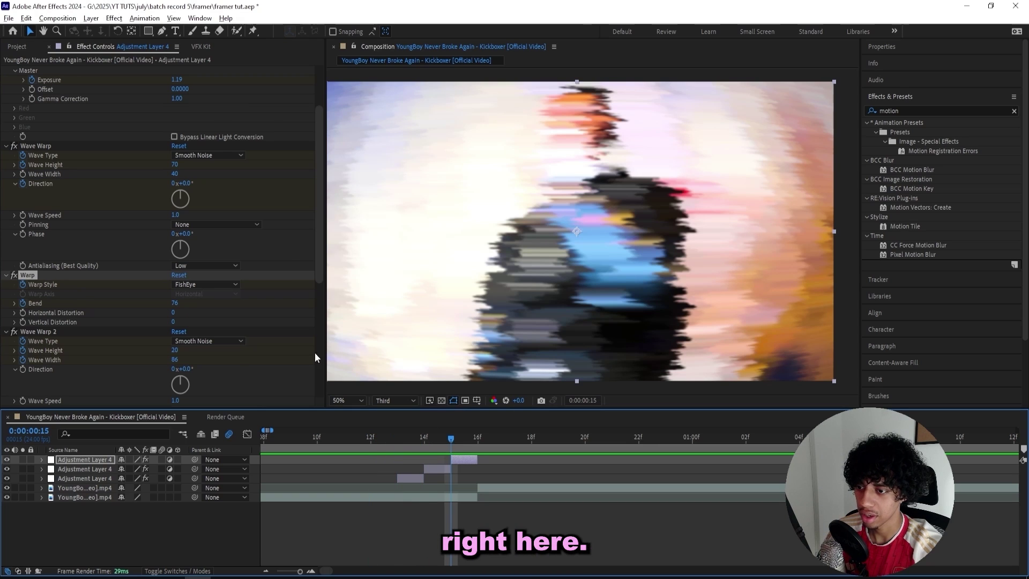
pyautogui.scroll(3, 314, 352)
pyautogui.click(164, 490)
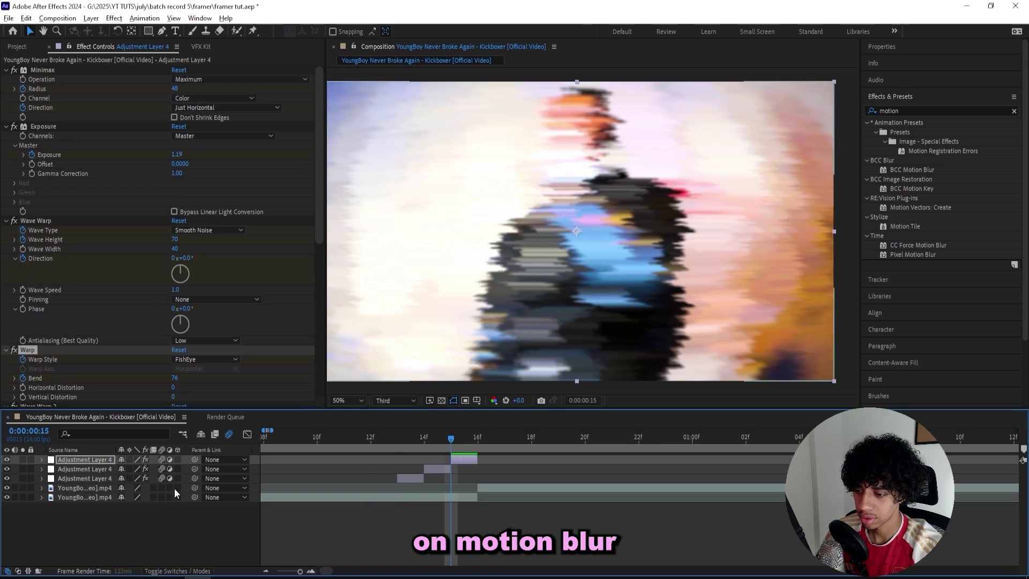
# - Try the Invert effect on the frame 14 adjustment layer and play back the transition
pyautogui.moveTo(449, 441); pyautogui.dragTo(291, 454)
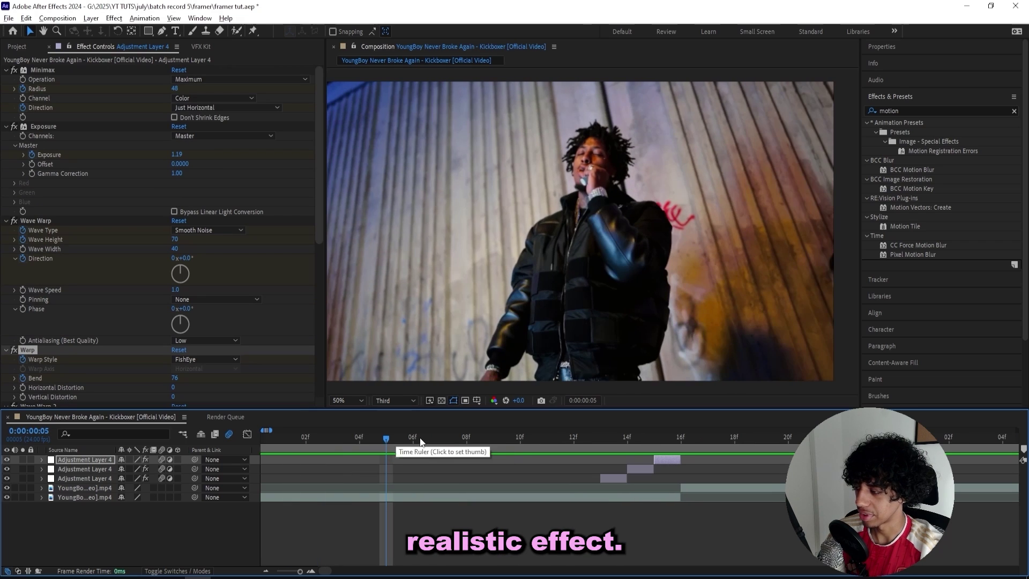
pyautogui.press('space')
pyautogui.moveTo(612, 437); pyautogui.dragTo(643, 439)
pyautogui.click(655, 469)
pyautogui.hotkey('ctrl', 'space')
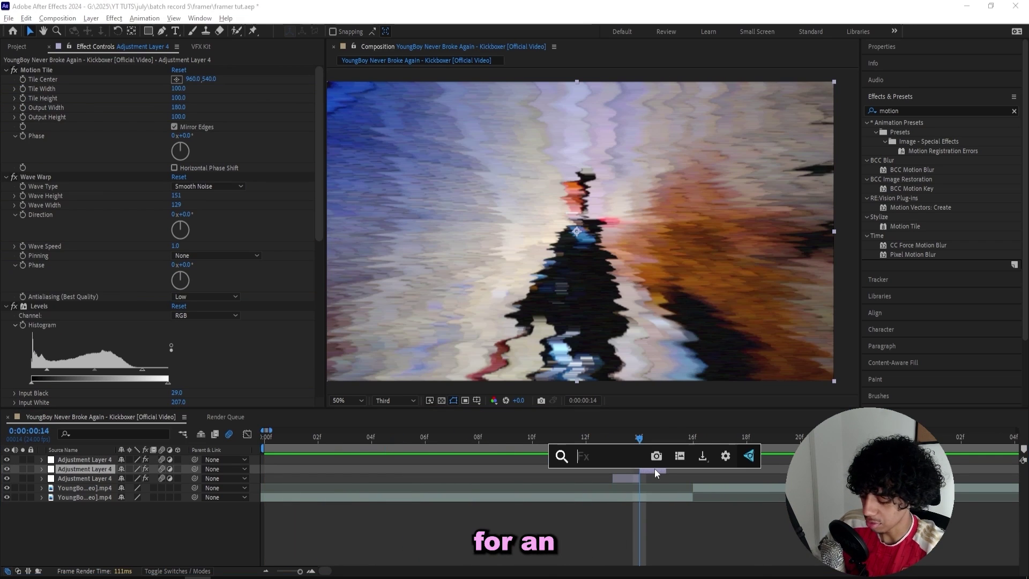
pyautogui.write('inve')
pyautogui.click(654, 468)
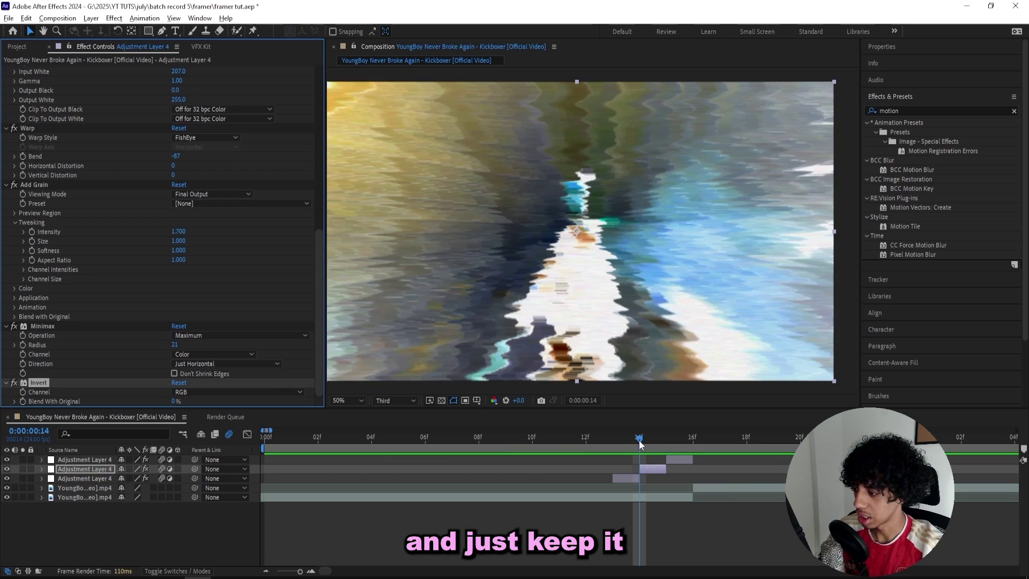
pyautogui.moveTo(638, 439); pyautogui.dragTo(699, 448)
pyautogui.press('space')
pyautogui.press('space')
# - Select the second clip at frame 16 and open the Shakes category in VFX Kit
pyautogui.click(719, 484)
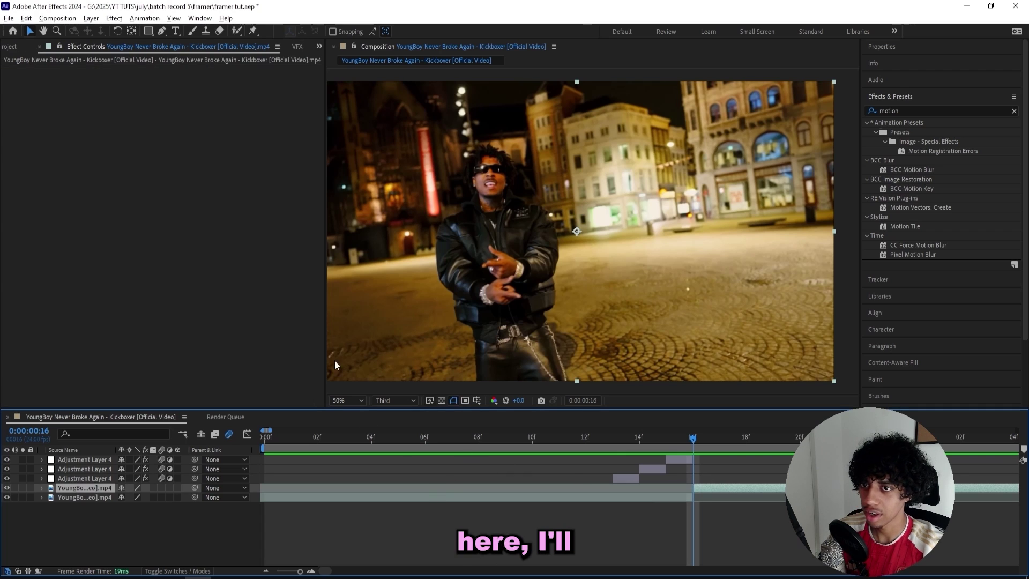
pyautogui.click(292, 47)
pyautogui.click(177, 233)
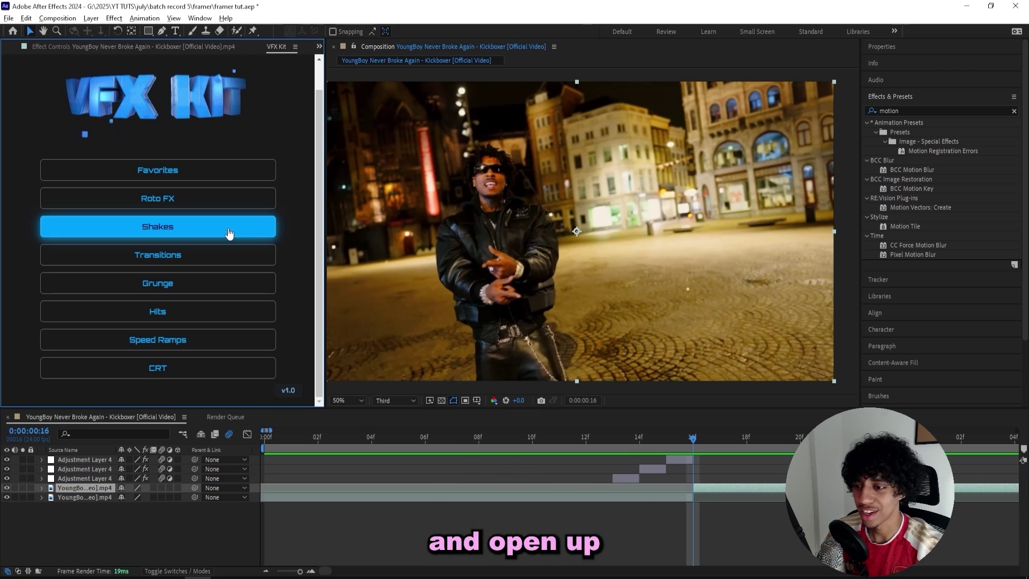
pyautogui.click(229, 233)
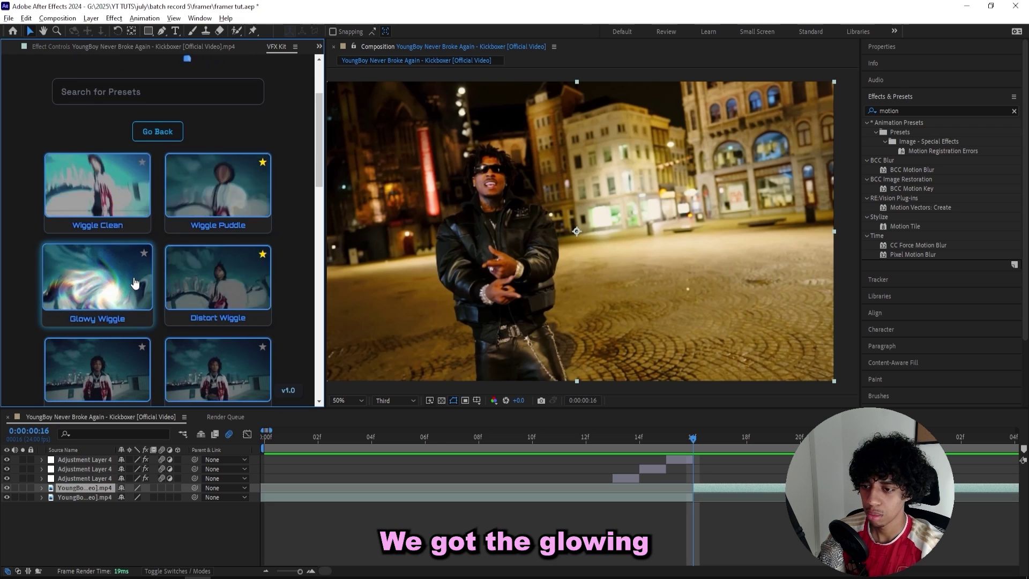
# - Browse the VFX Kit shake presets, including the wiggle, splash, bouncy, distort and vertical variants
pyautogui.scroll(-4, 239, 194)
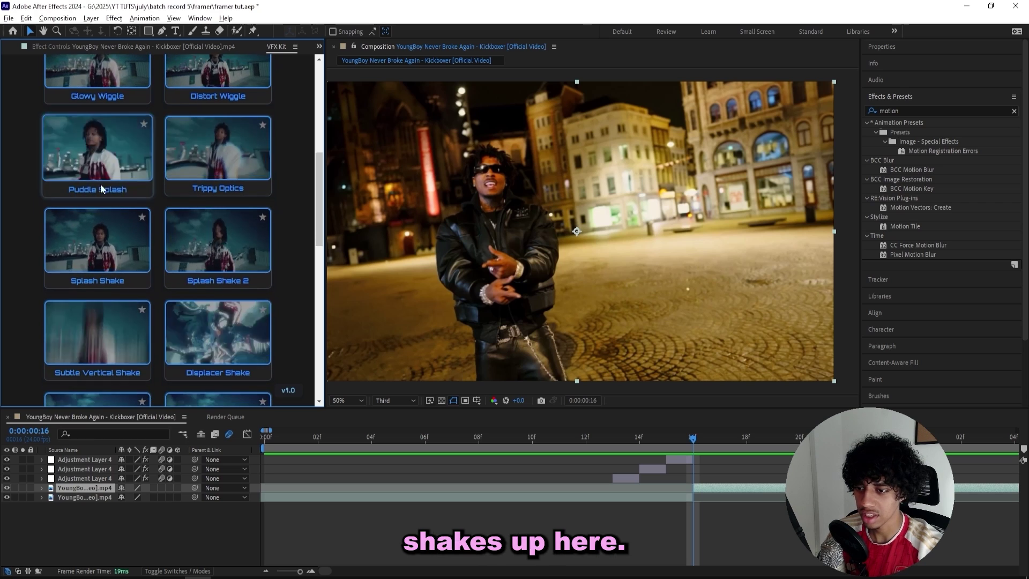
pyautogui.scroll(-3, 189, 206)
pyautogui.scroll(-2, 189, 209)
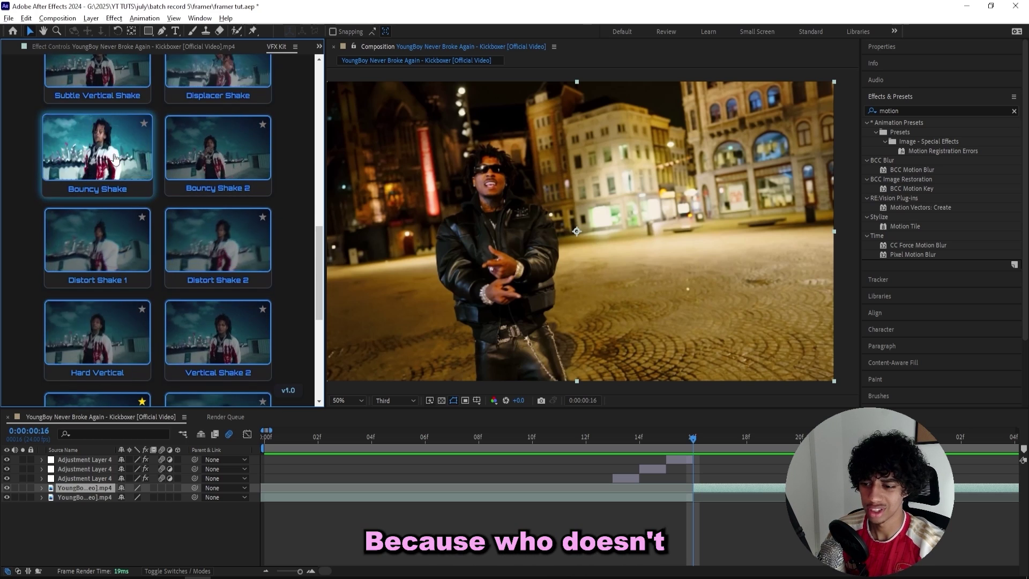
pyautogui.scroll(-3, 219, 172)
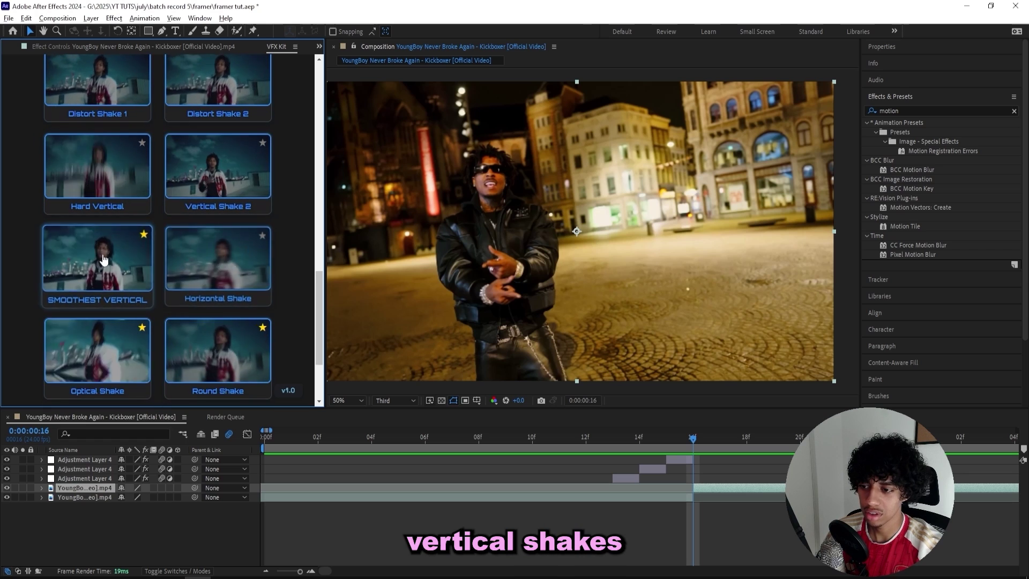
pyautogui.scroll(-2, 225, 214)
pyautogui.scroll(2, 232, 245)
pyautogui.scroll(9, 231, 246)
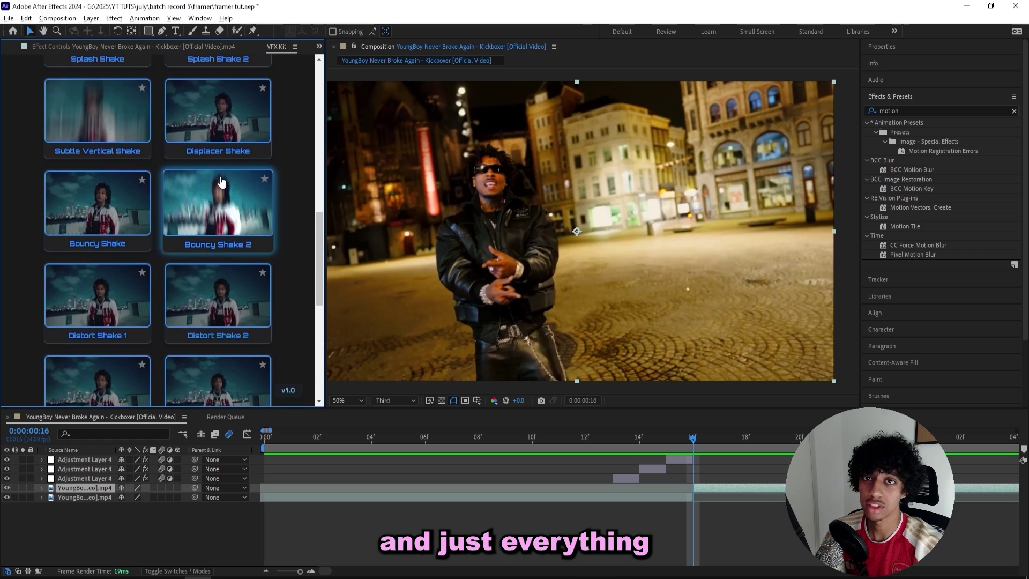
pyautogui.scroll(2, 216, 208)
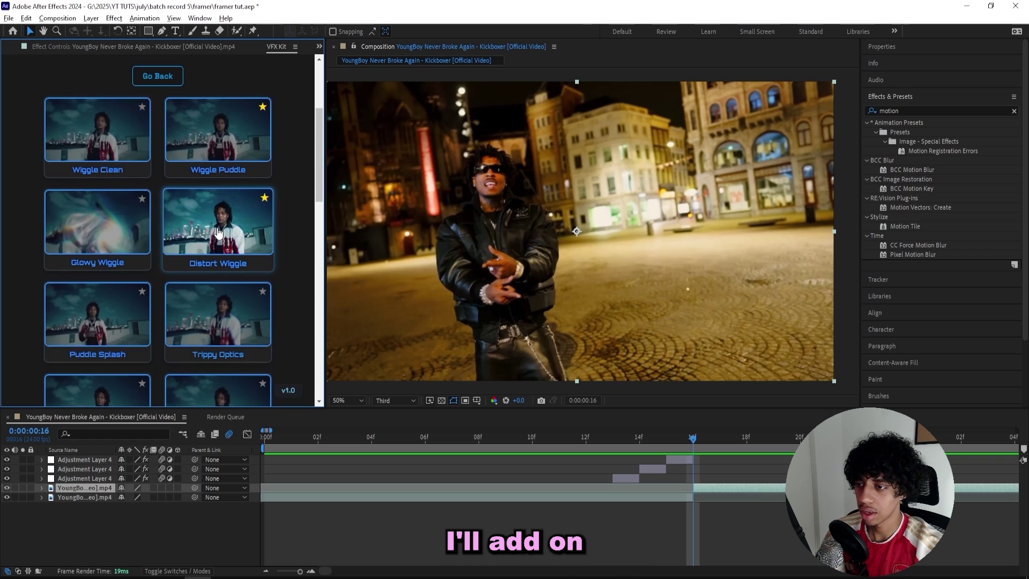
# - Apply the Distort Wiggle preset to the second clip, turn on the clip's motion blur, and preview the transition
pyautogui.click(217, 219)
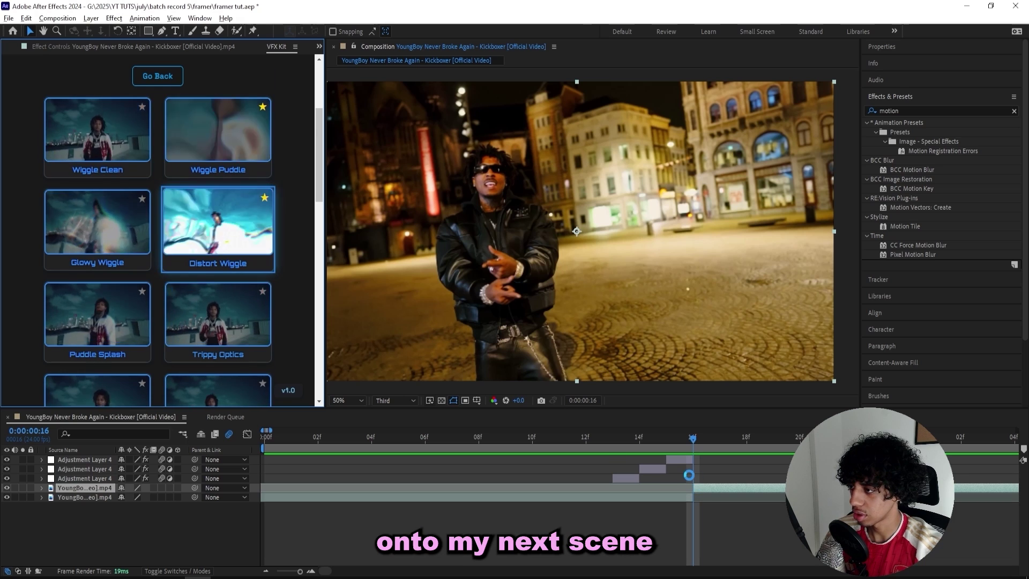
pyautogui.click(160, 488)
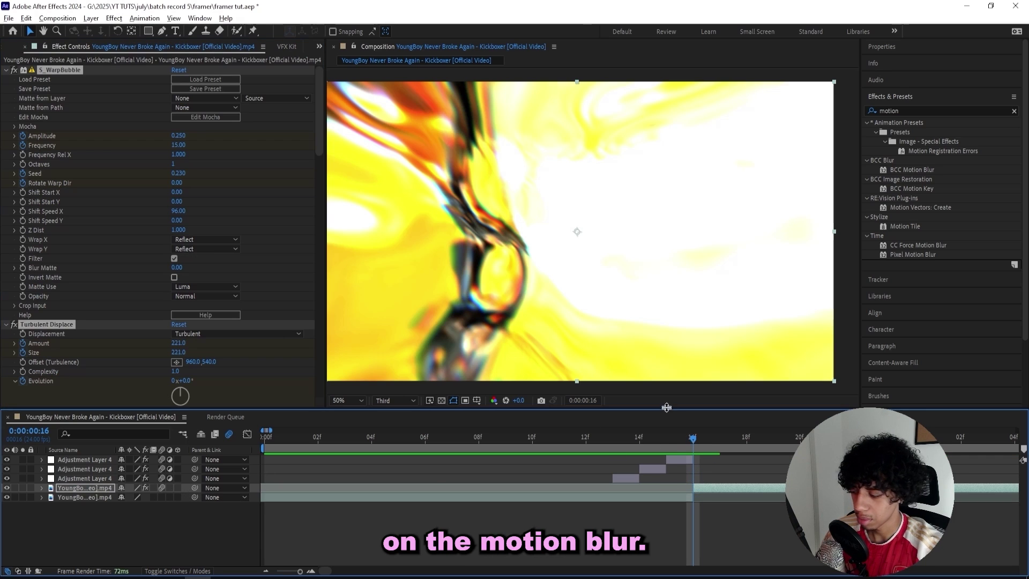
pyautogui.moveTo(693, 438); pyautogui.dragTo(317, 437)
pyautogui.click(381, 526)
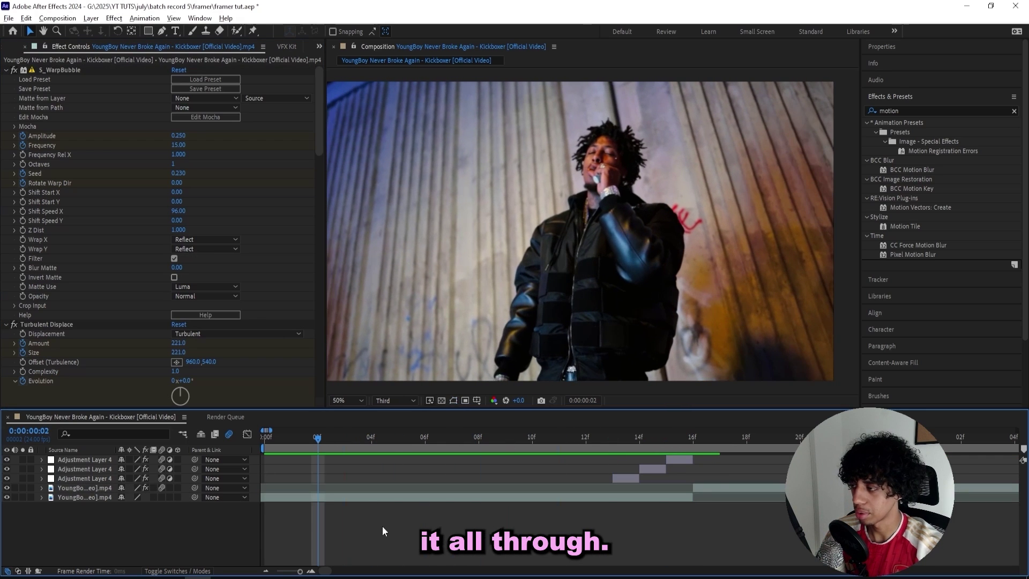
pyautogui.press('space')
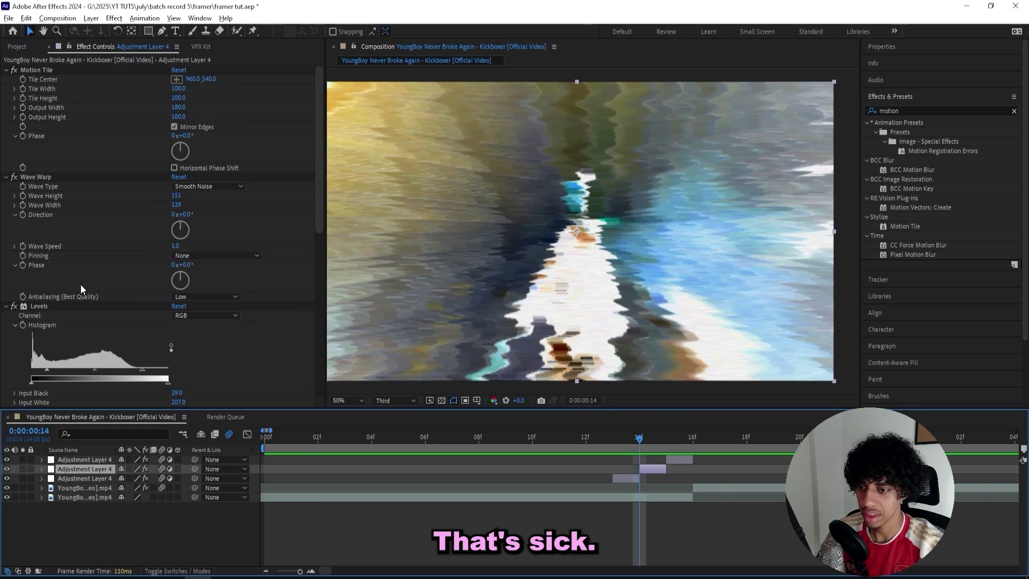
# - Remove the Invert effect from the frame 14 adjustment layer
pyautogui.scroll(-8, 81, 284)
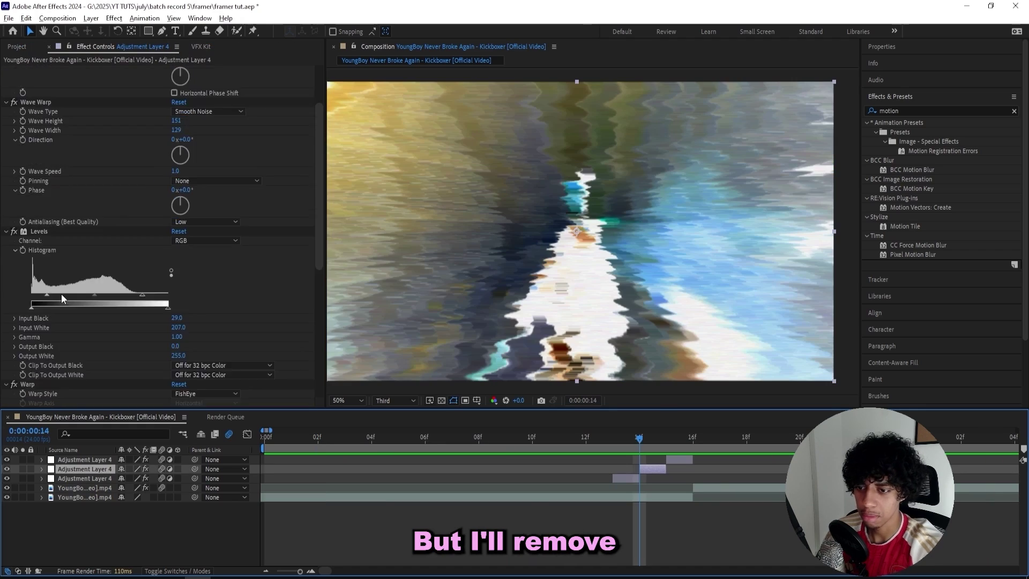
pyautogui.click(39, 383)
pyautogui.press('Delete')
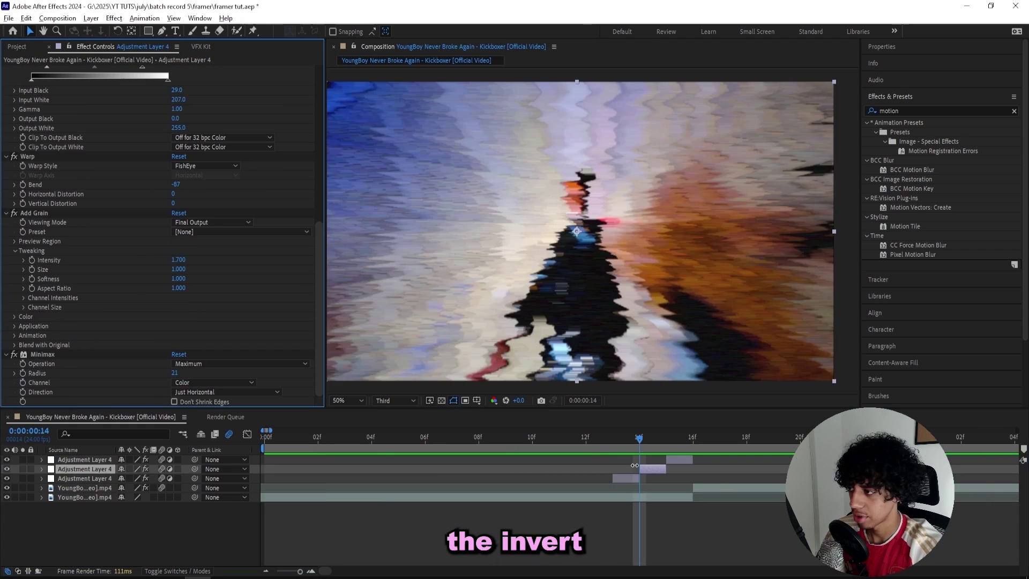
# - Play back the transition from the first clip through the three adjustment layers into the second clip
pyautogui.moveTo(638, 439); pyautogui.dragTo(263, 450)
pyautogui.click(343, 528)
pyautogui.press('space')
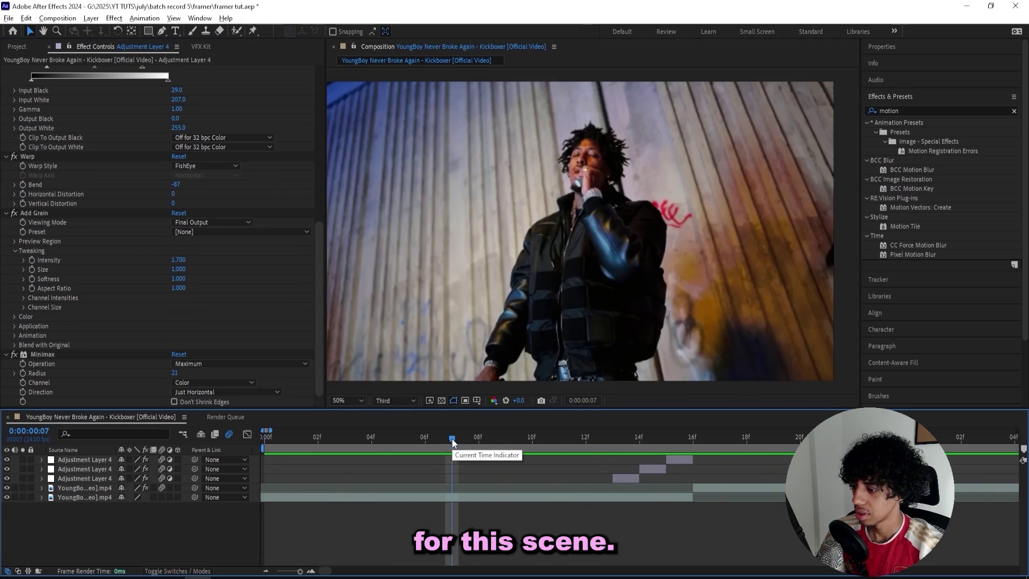
pyautogui.click(497, 439)
pyautogui.press('space')
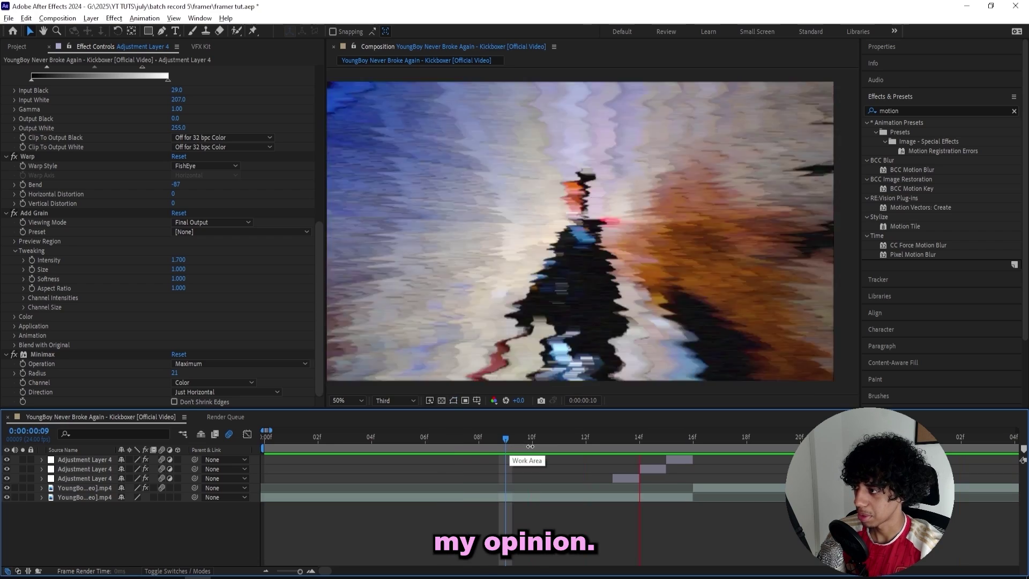
pyautogui.moveTo(508, 446); pyautogui.dragTo(556, 441)
pyautogui.click(556, 439)
pyautogui.hotkey('ctrl', 'z')
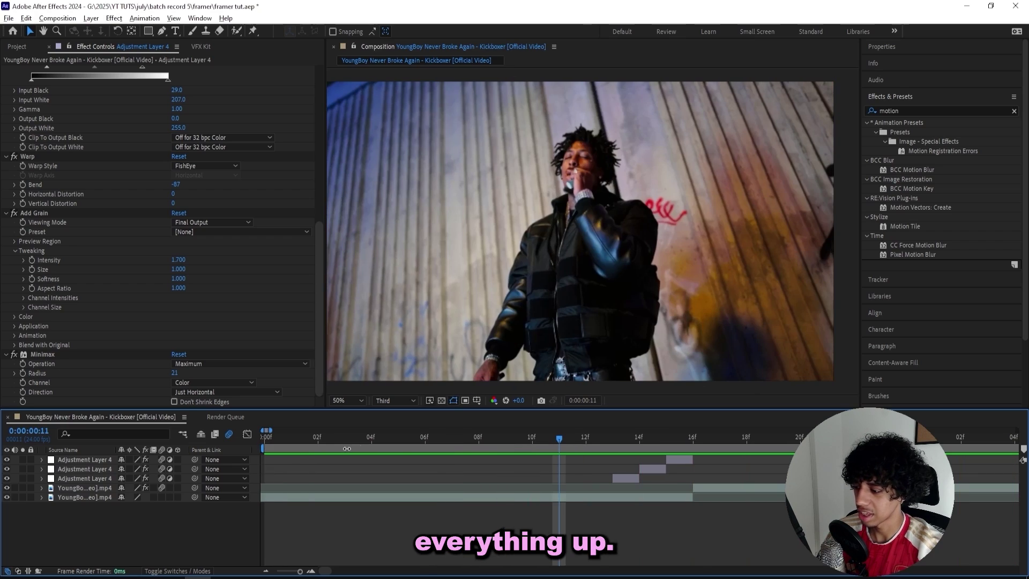
# - Play back the cut with the three adjustment layers hidden for comparison, and show the layers again
pyautogui.press('space')
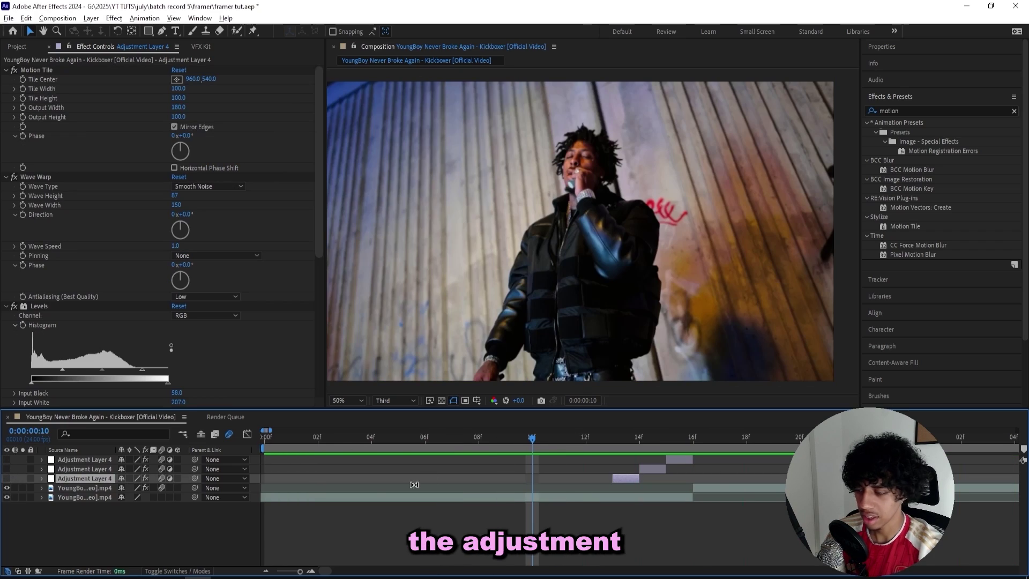
pyautogui.press('space')
pyautogui.press('space')
pyautogui.press('space')
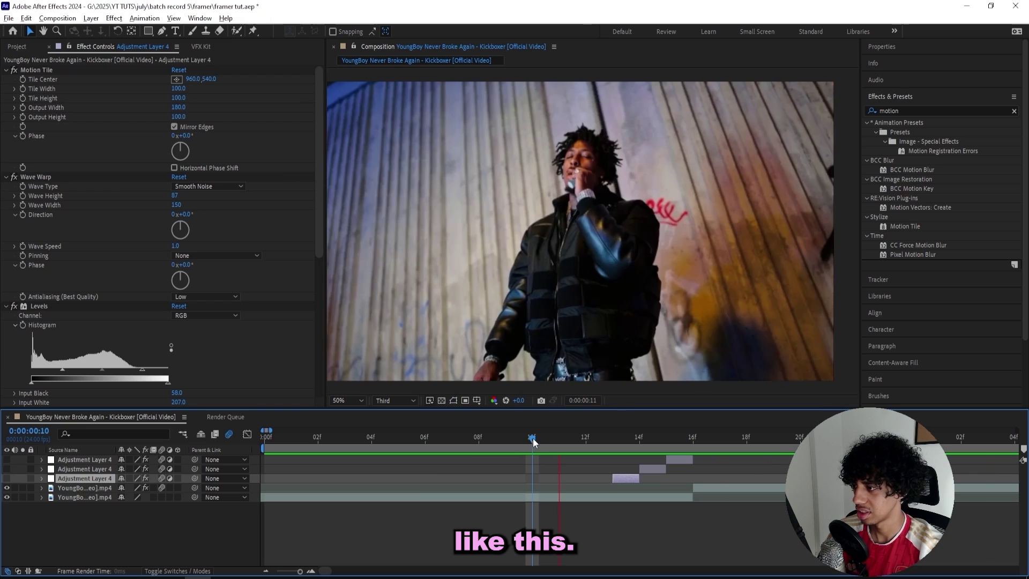
pyautogui.press('space')
pyautogui.moveTo(6, 459); pyautogui.dragTo(6, 465)
# - Save all effects of the frame 13 adjustment layer as an animation preset named framer 1 in the new fx folder
pyautogui.click(630, 480)
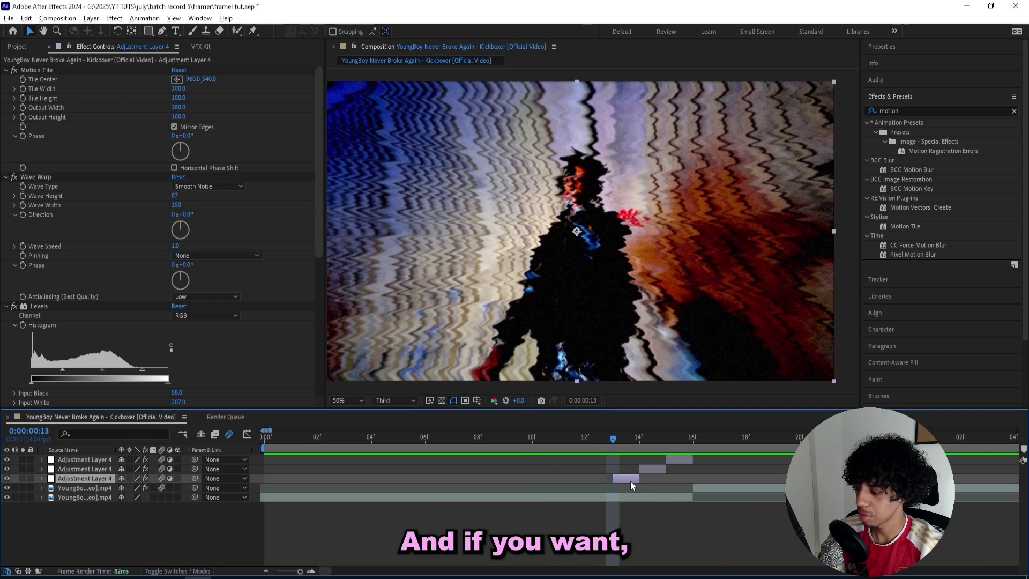
pyautogui.click(57, 308)
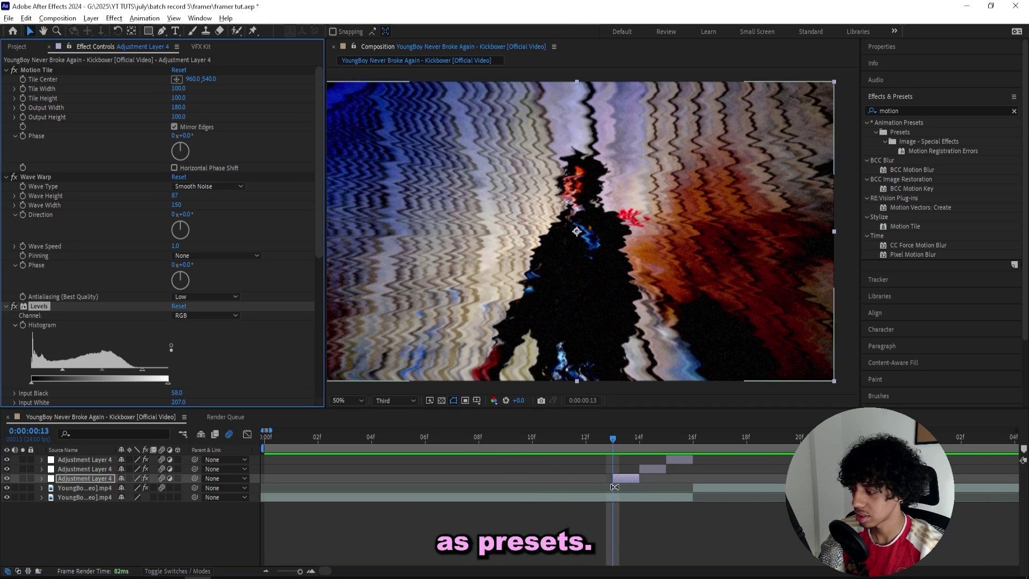
pyautogui.click(626, 485)
pyautogui.click(628, 478)
pyautogui.click(37, 306)
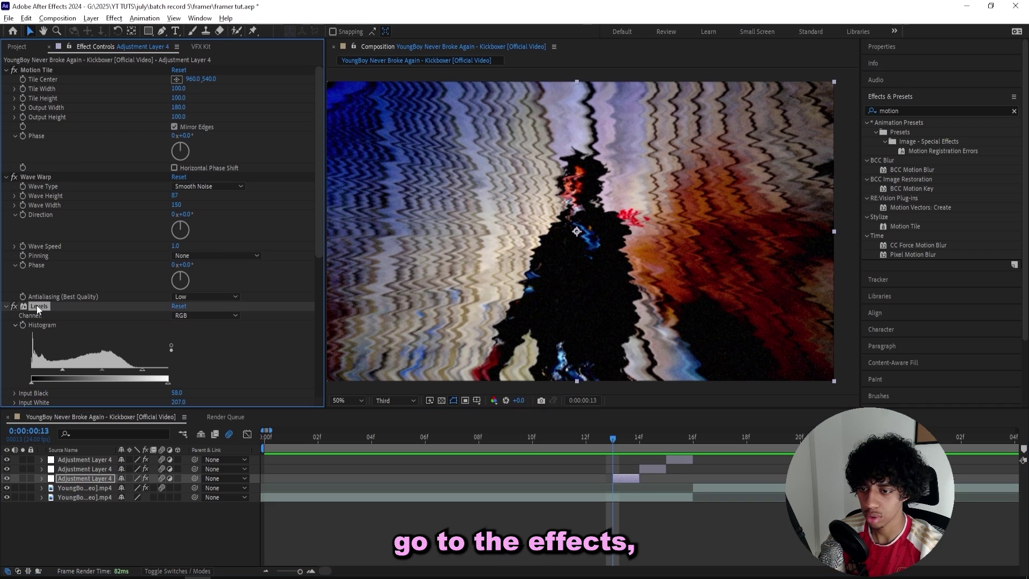
pyautogui.hotkey('ctrl', 'a')
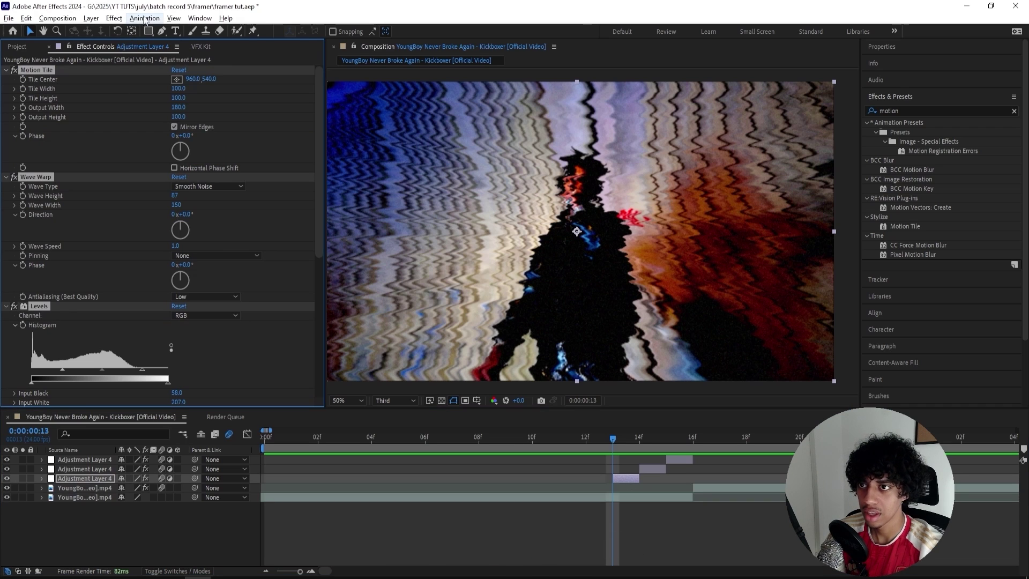
pyautogui.click(146, 19)
pyautogui.click(152, 31)
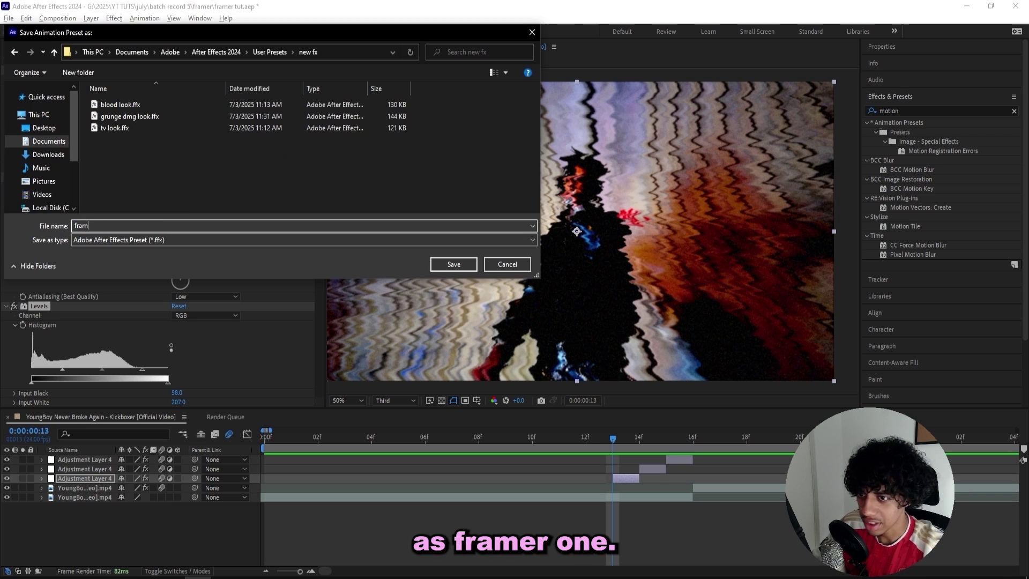
pyautogui.press('Return')
# - Save all effects of the frame 14 adjustment layer as an animation preset named framer 2
pyautogui.click(631, 441)
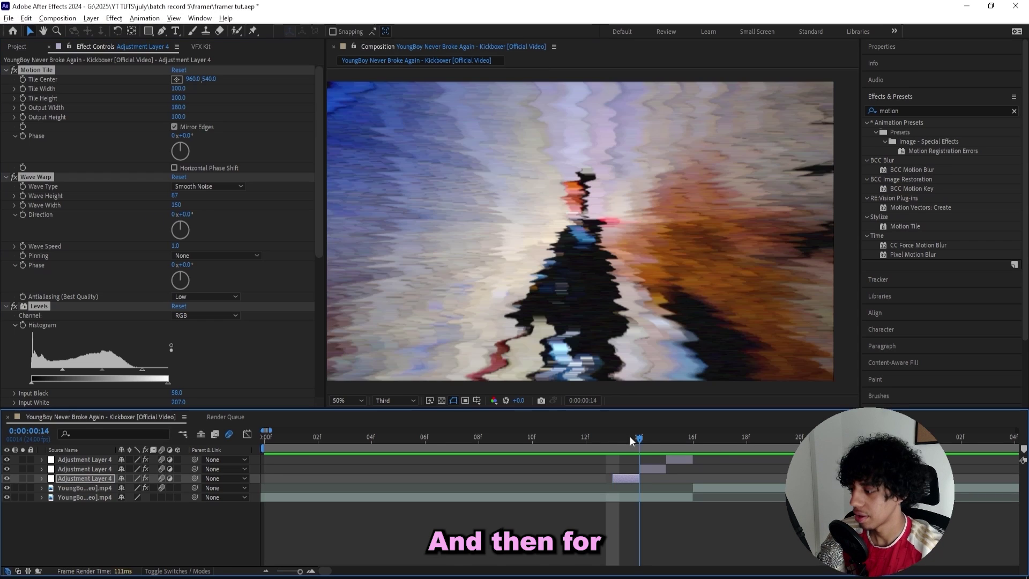
pyautogui.click(658, 469)
pyautogui.hotkey('ctrl', 'a')
pyautogui.click(144, 18)
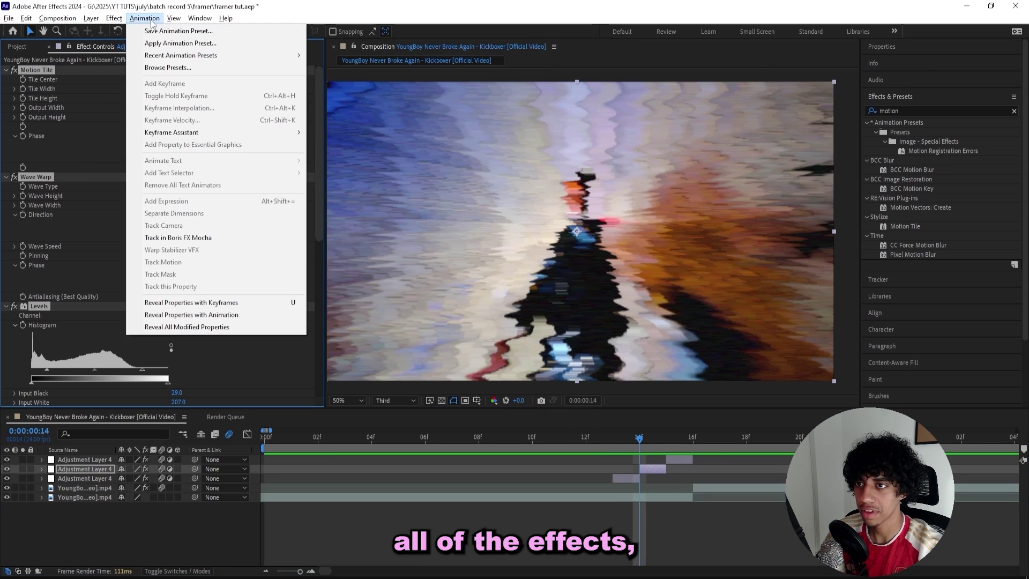
pyautogui.click(160, 28)
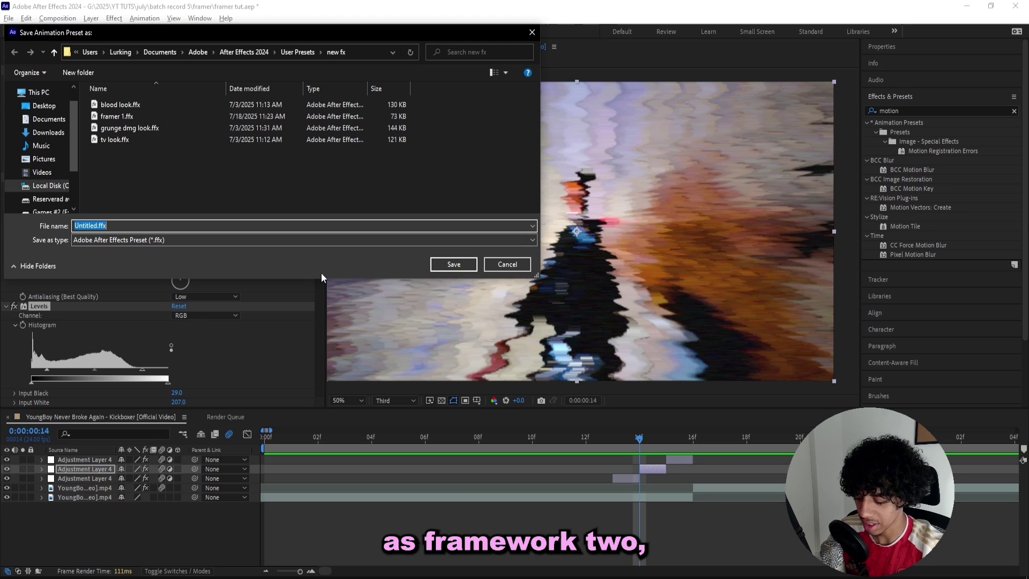
pyautogui.write('framer 1')
pyautogui.press('BackSpace')
pyautogui.write('2')
pyautogui.press('Return')
# - Save all effects of the frame 15 adjustment layer as an animation preset named framer 3
pyautogui.click(67, 70)
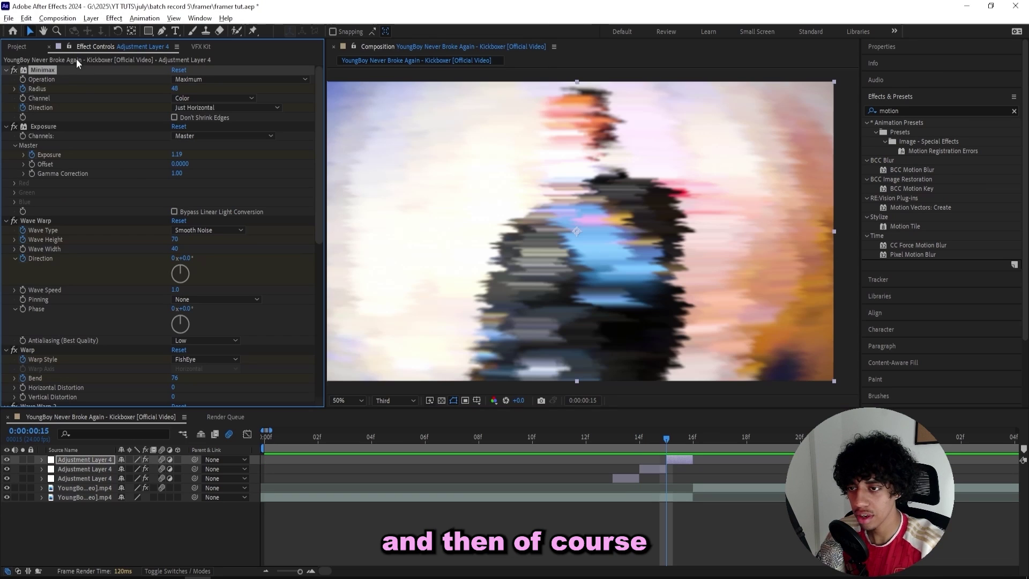
pyautogui.hotkey('ctrl', 'a')
pyautogui.click(152, 20)
pyautogui.click(161, 28)
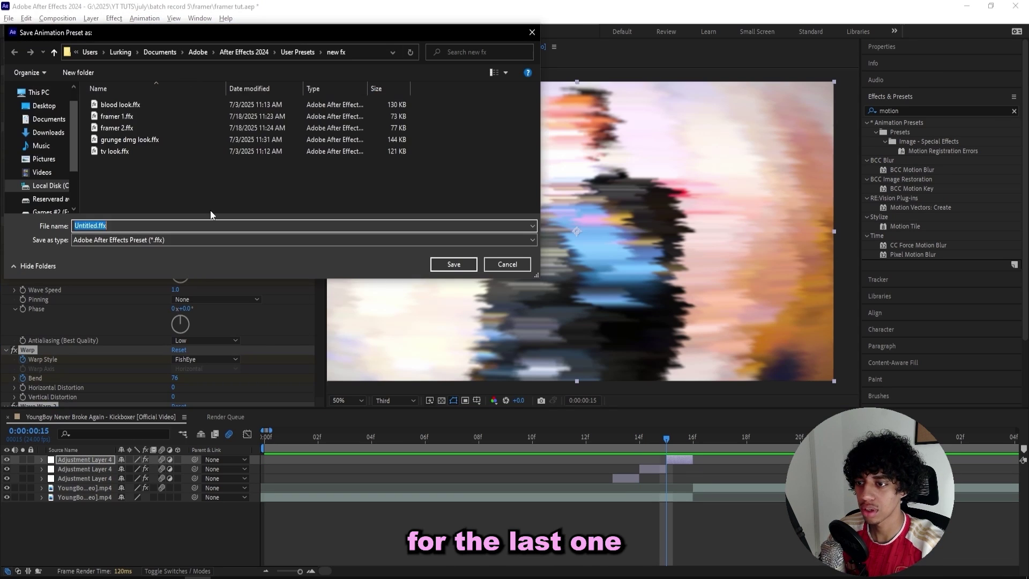
pyautogui.write('framer 3')
pyautogui.press('Return')
# - Deselect the layers and play back the finished transition from near the start of the first clip
pyautogui.moveTo(666, 438); pyautogui.dragTo(428, 446)
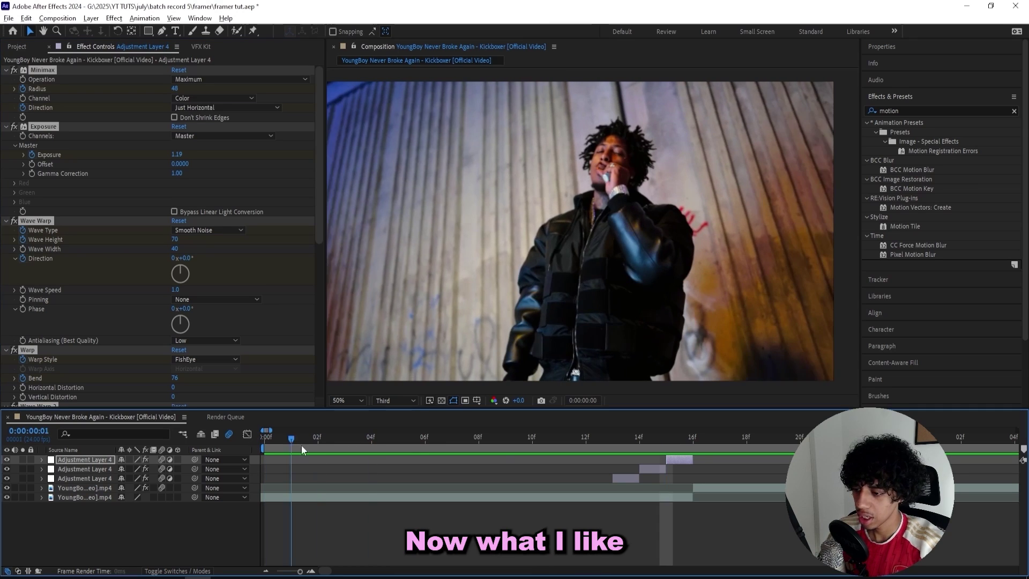
pyautogui.click(514, 509)
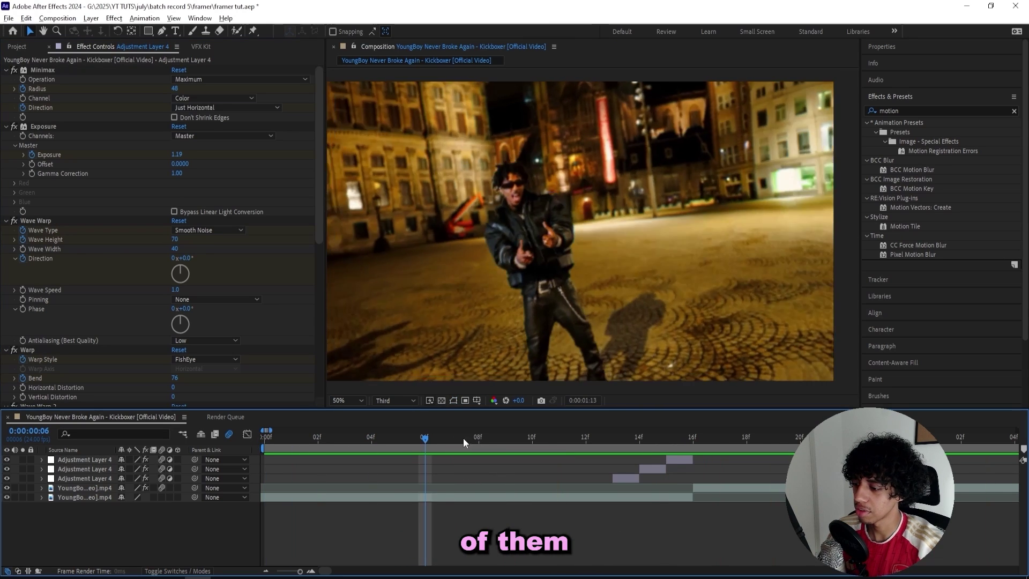
pyautogui.press('pageup')
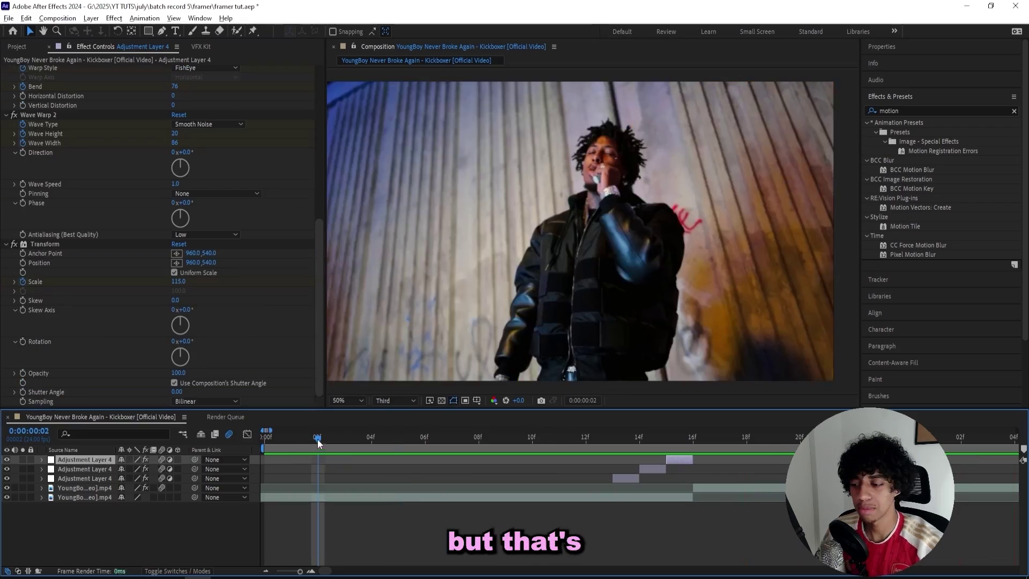
pyautogui.press('space')
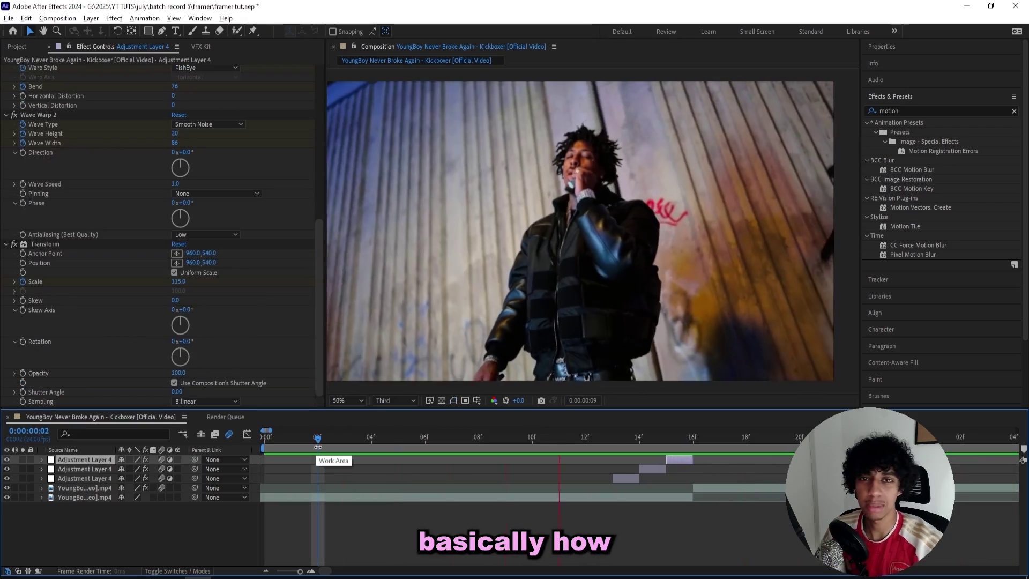